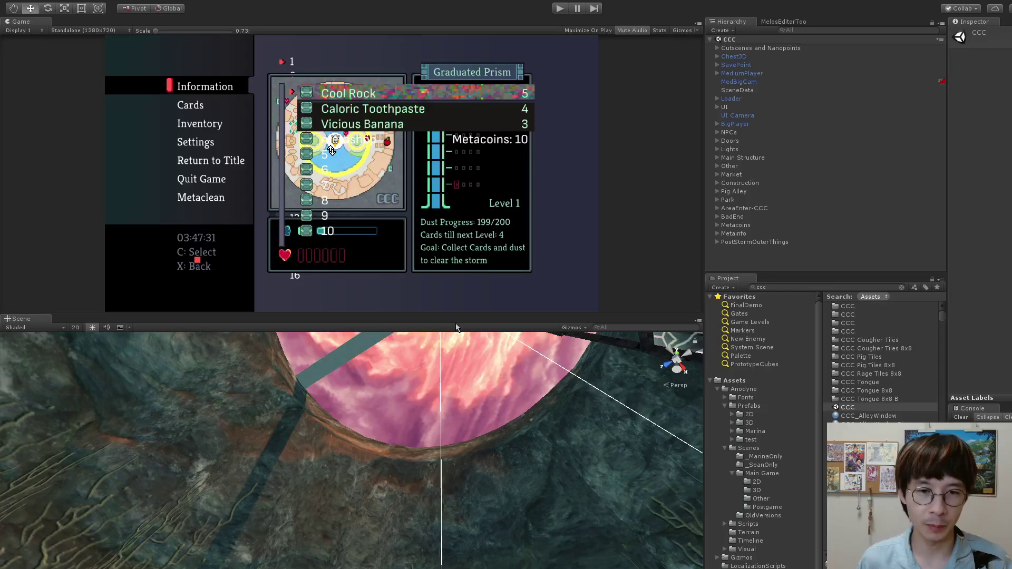
Enlarge the Scene view and look around the central tower plaza of the CCC scene
right_drag(447, 387, 506, 513)
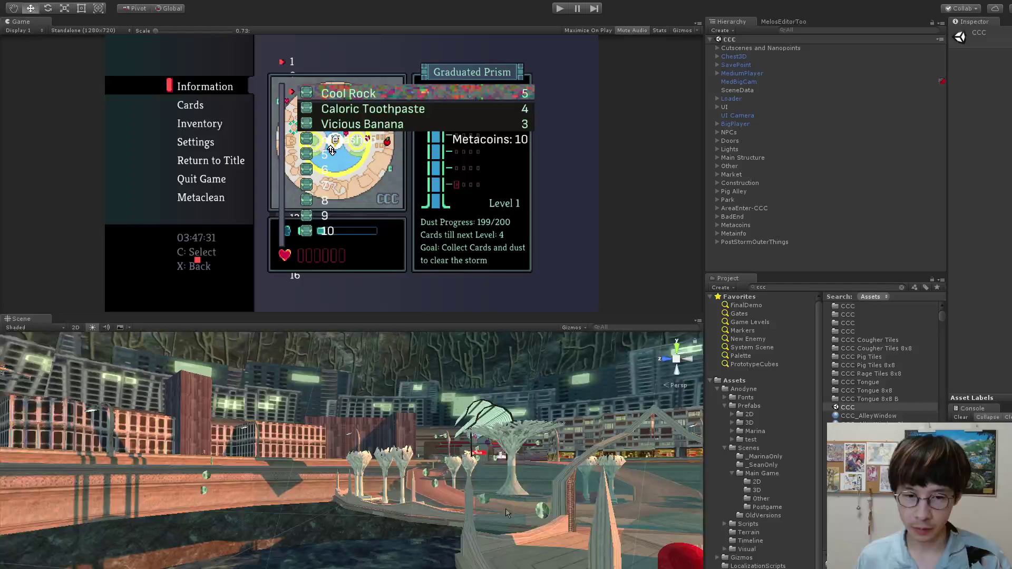
right_drag(506, 512, 585, 477)
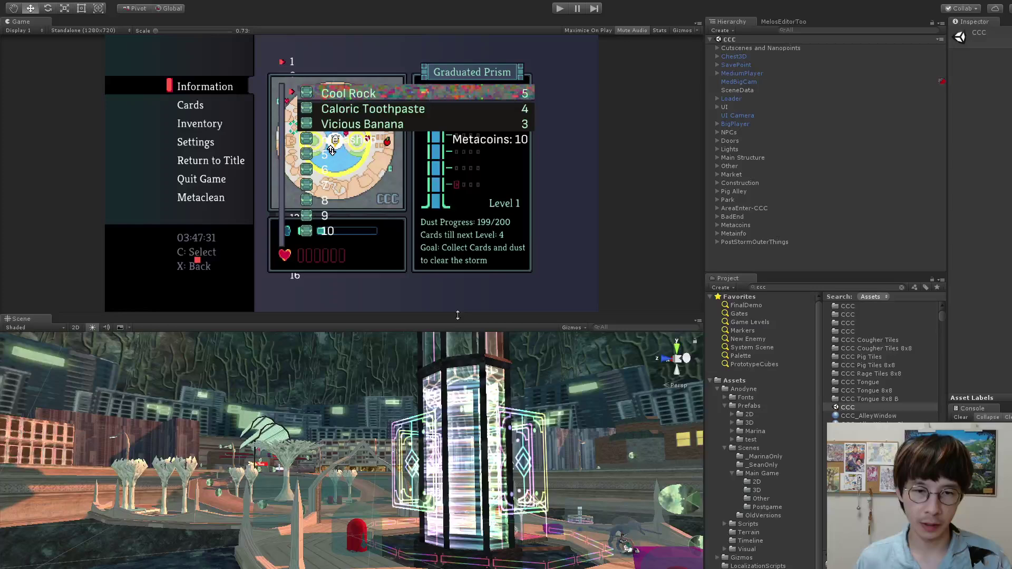
drag(458, 315, 457, 220)
right_drag(486, 308, 495, 312)
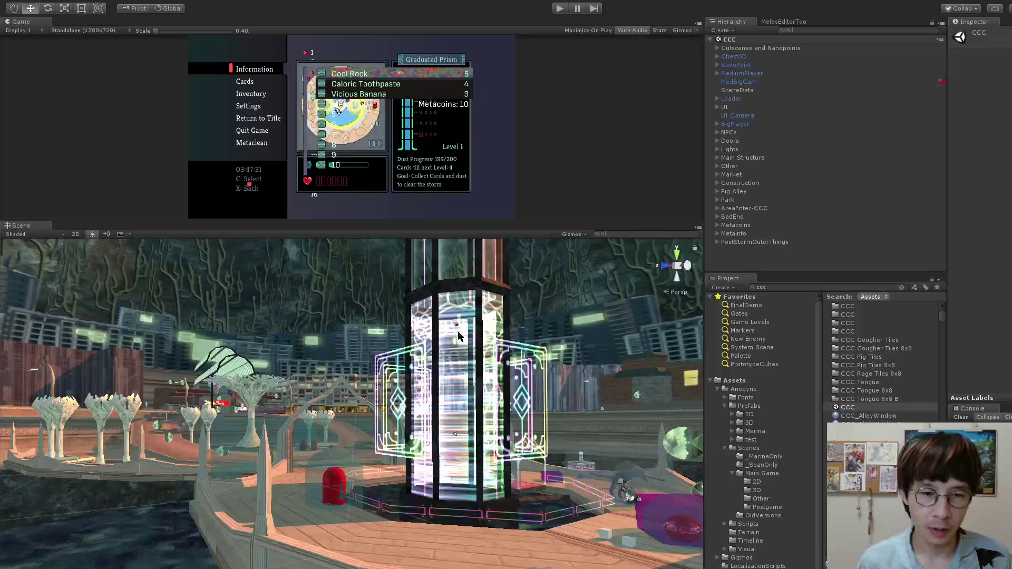
right_drag(460, 338, 462, 350)
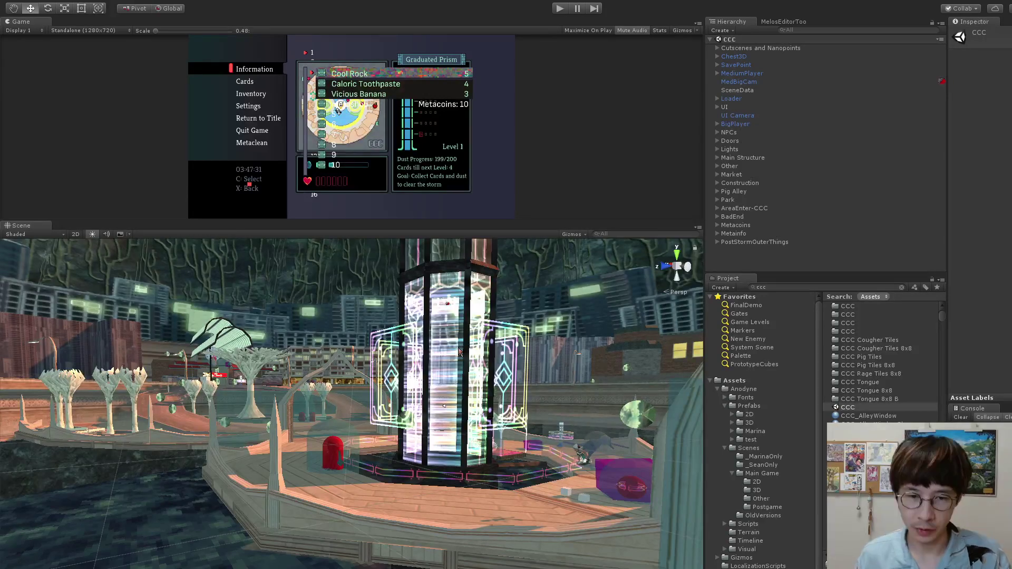
right_drag(459, 352, 572, 338)
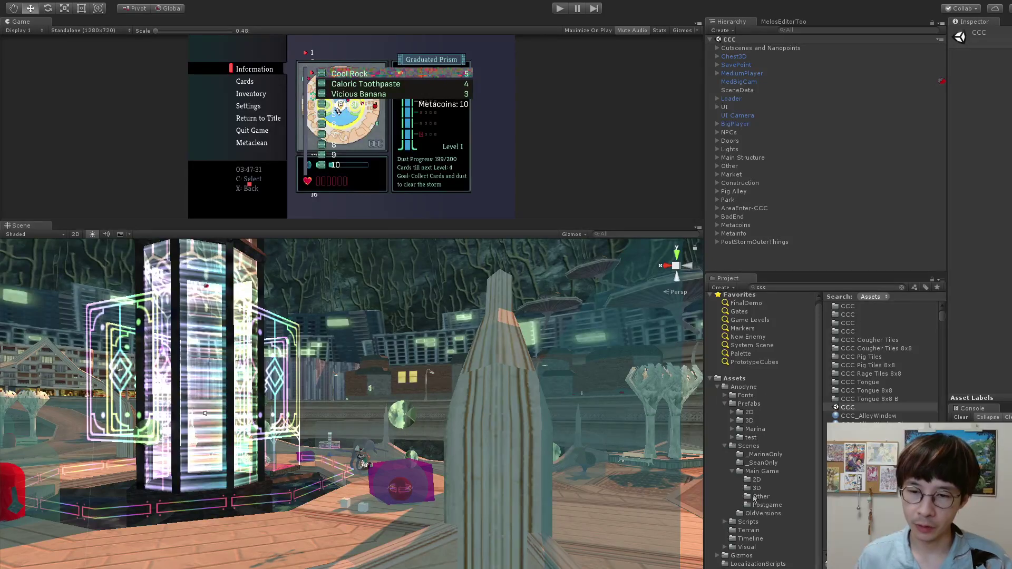
Open the Components folder under Scripts, read through the HealthBar script's code, and widen the Inspector
click(749, 524)
key(Right)
key(Down)
key(Down)
key(Up)
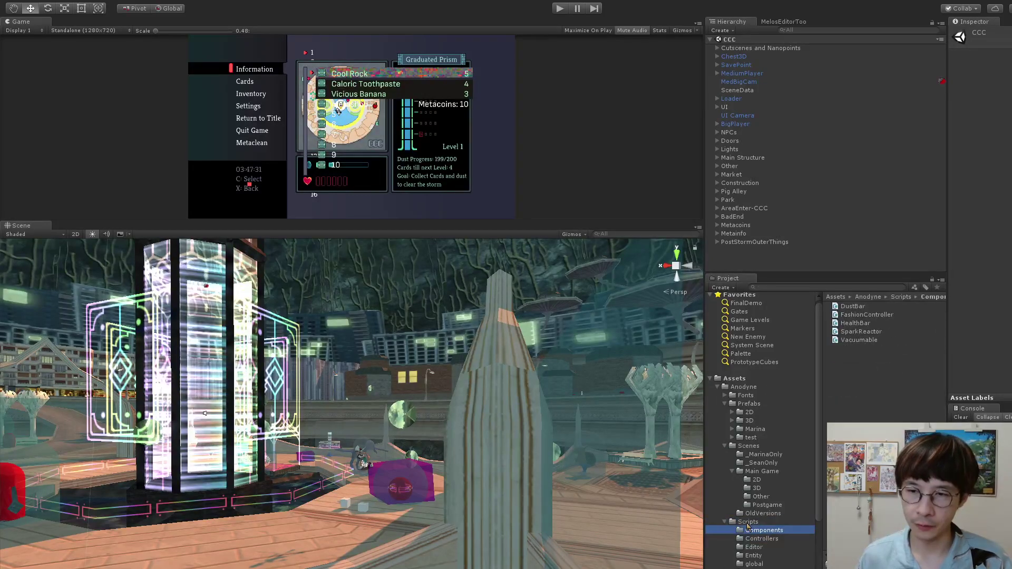
click(862, 332)
key(Up)
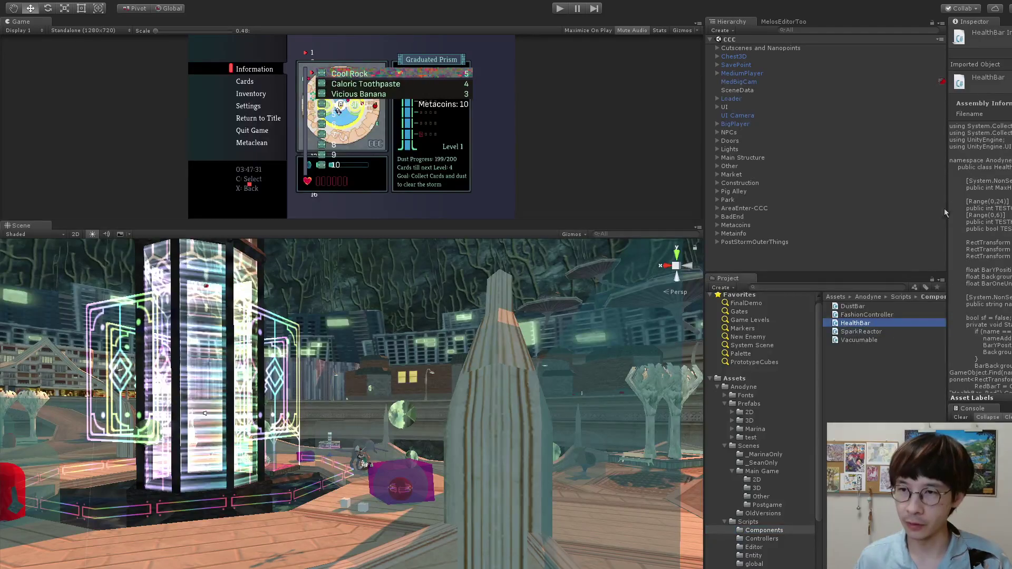
scroll(1003, 207, down, 5)
scroll(1003, 206, down, 8)
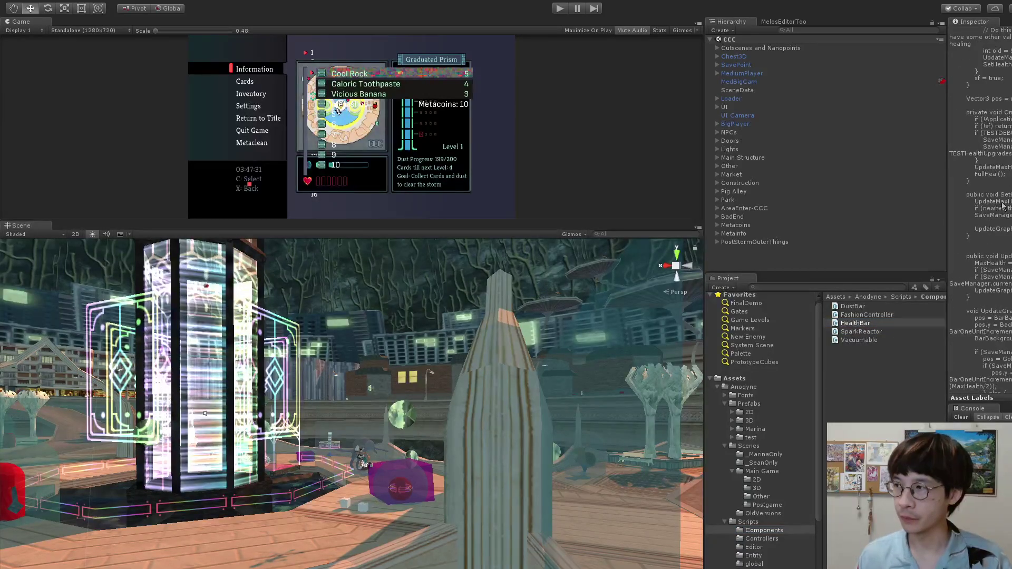
drag(947, 170, 918, 174)
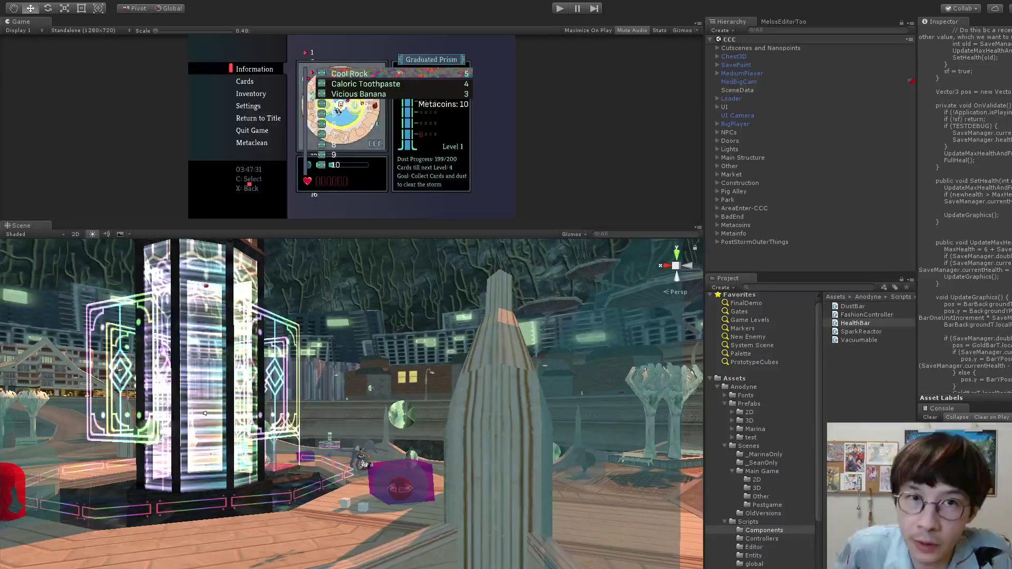
Select the whole Dolphfan NPC near the central tower and scale it up to a giant size
middle_drag(474, 444, 521, 401)
scroll(501, 422, up, 3)
right_drag(490, 448, 390, 315)
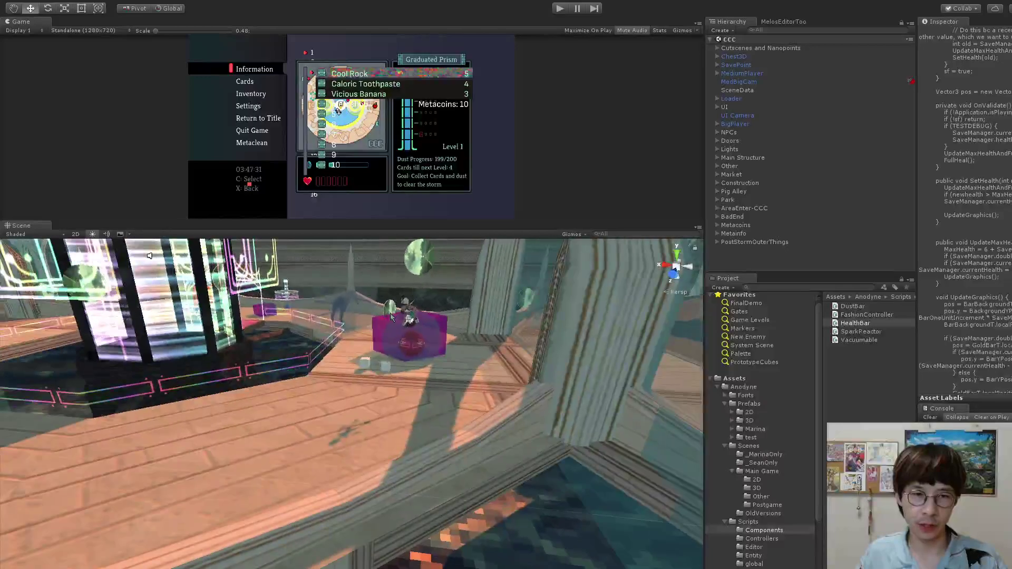
click(342, 308)
key(f)
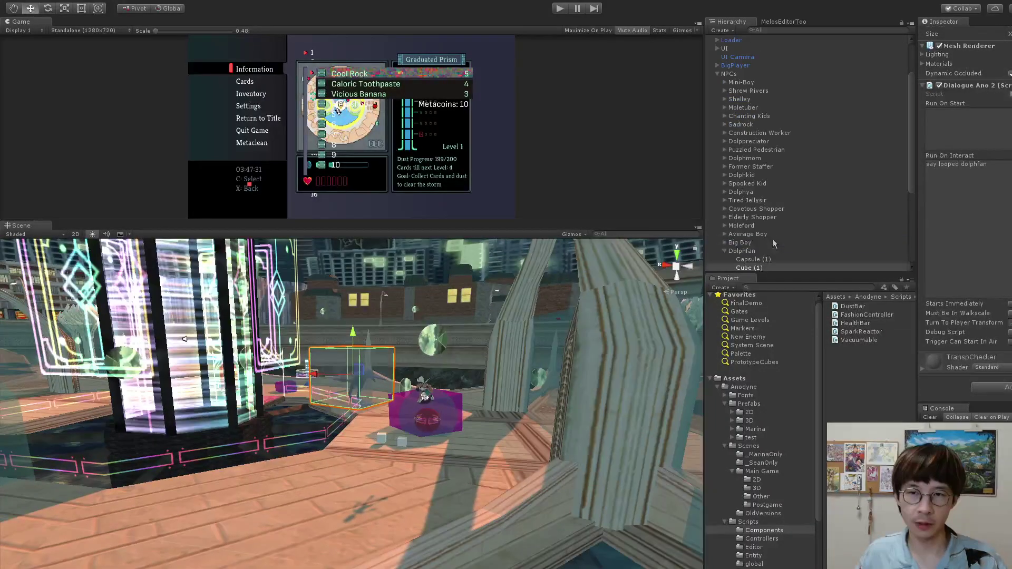
click(775, 250)
drag(360, 365, 411, 323)
key(r)
right_drag(370, 289, 380, 244)
key(s)
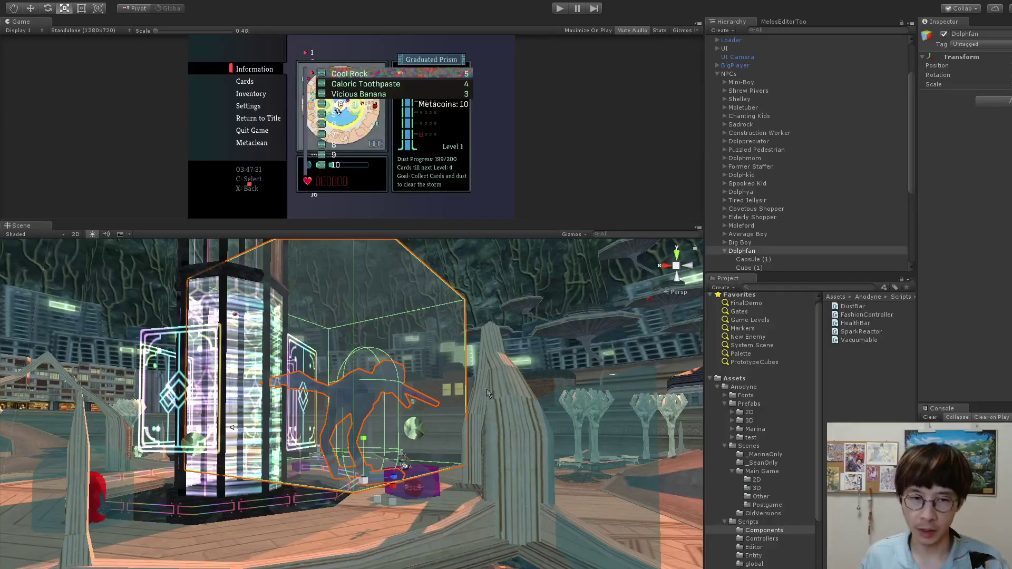
Examine the enlarged Dolphfan from around the plaza, and highlight the Cutscenes and Nanopoints group in the scene
mouse_move(452, 374)
alt+mouse_down()
mouse_move(350, 420)
mouse_move(452, 413)
mouse_move(436, 346)
mouse_move(447, 284)
mouse_move(441, 372)
alt+mouse_up()
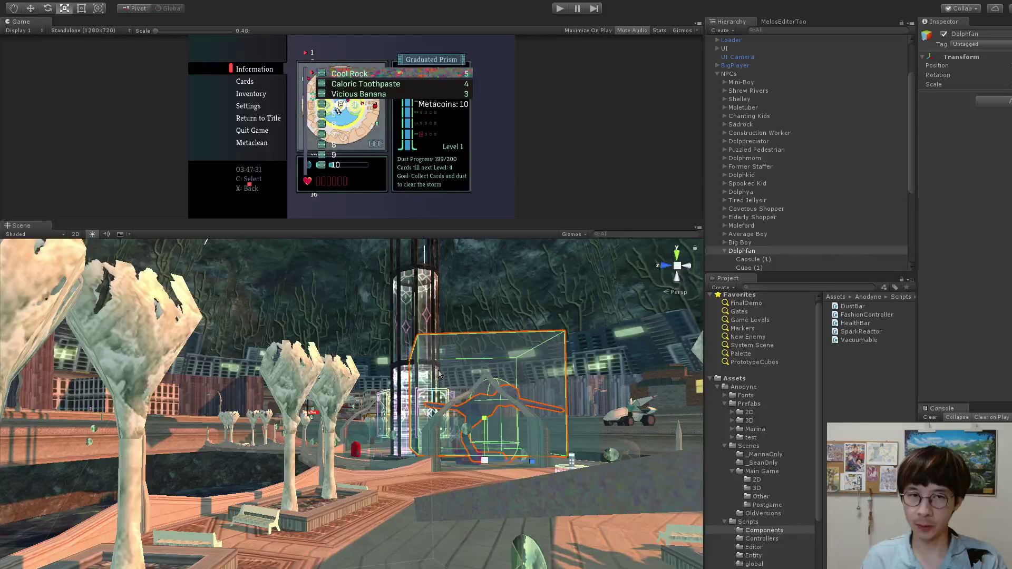
scroll(753, 438, down, 3)
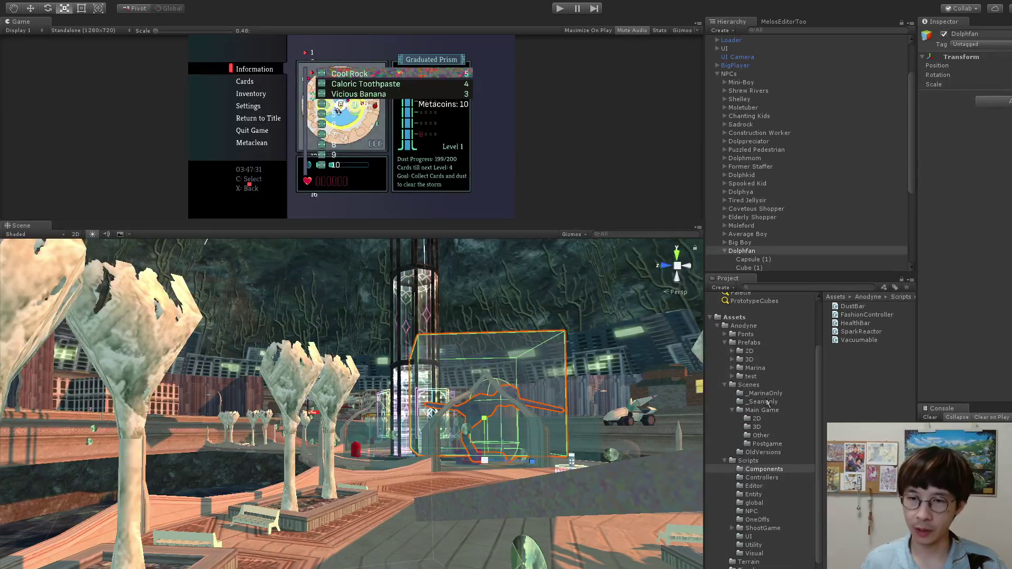
scroll(768, 404, up, 3)
scroll(866, 136, up, 3)
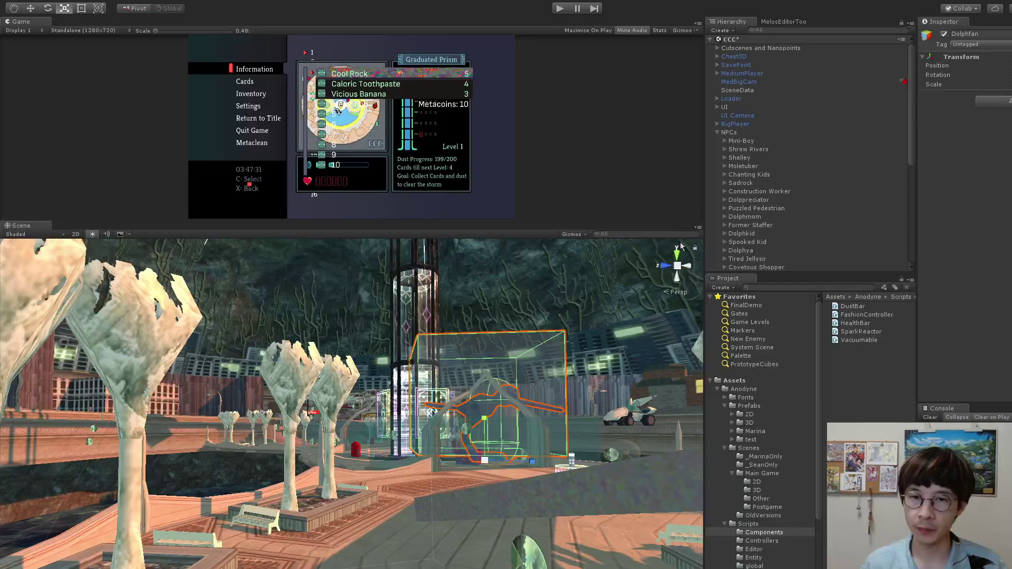
alt+drag(532, 369, 528, 344)
scroll(527, 344, up, 5)
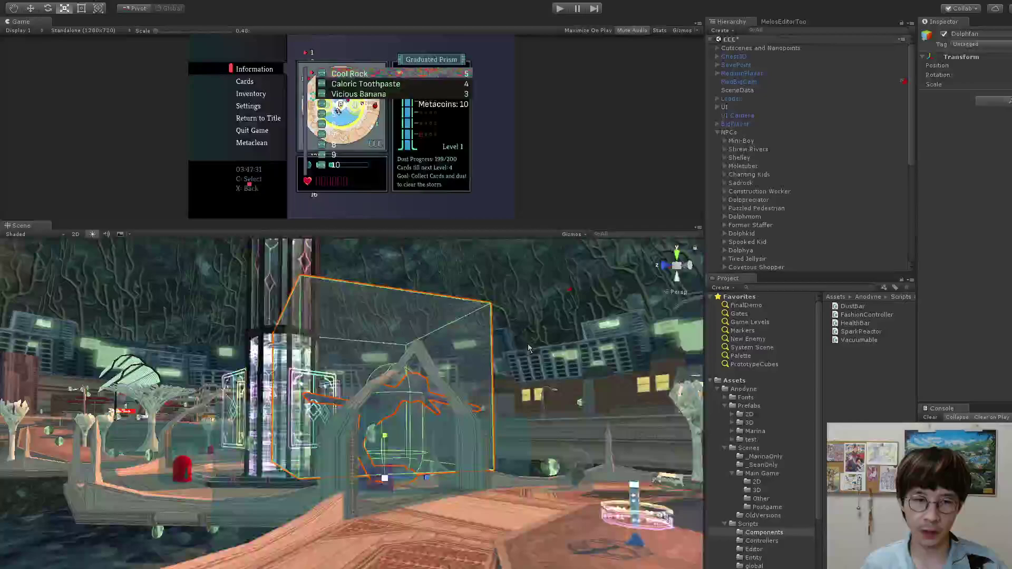
right_drag(527, 344, 505, 393)
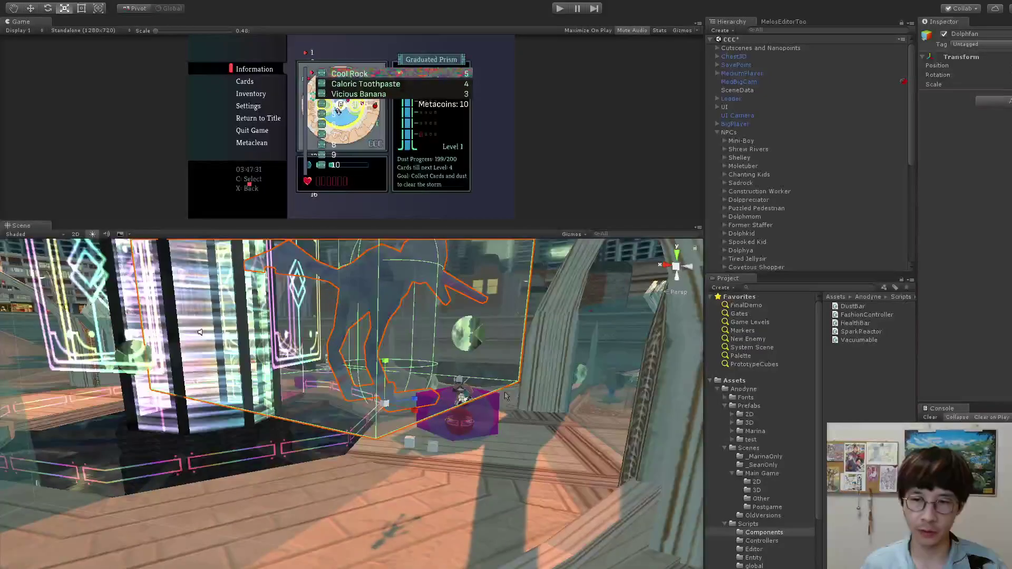
click(767, 288)
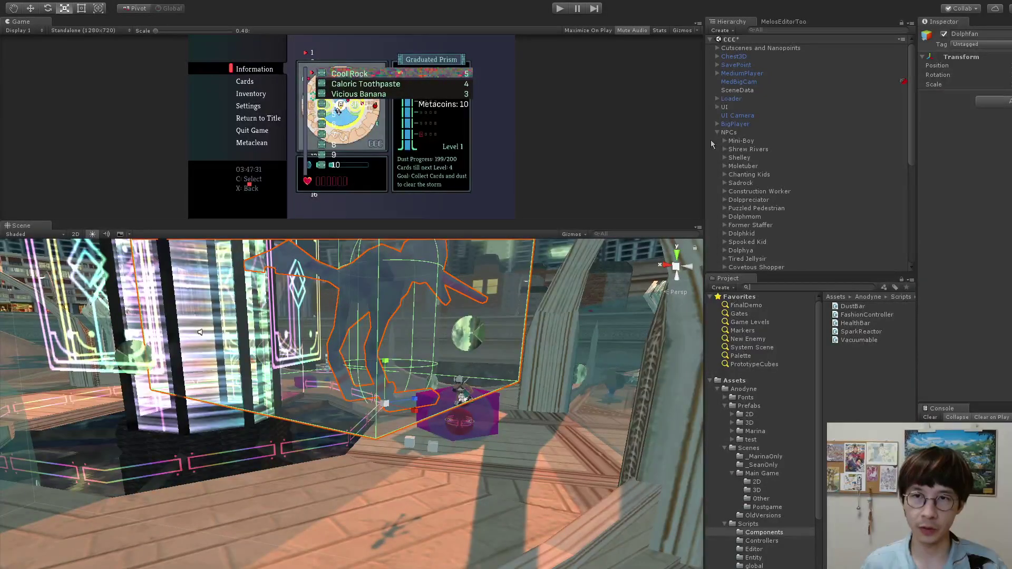
click(759, 48)
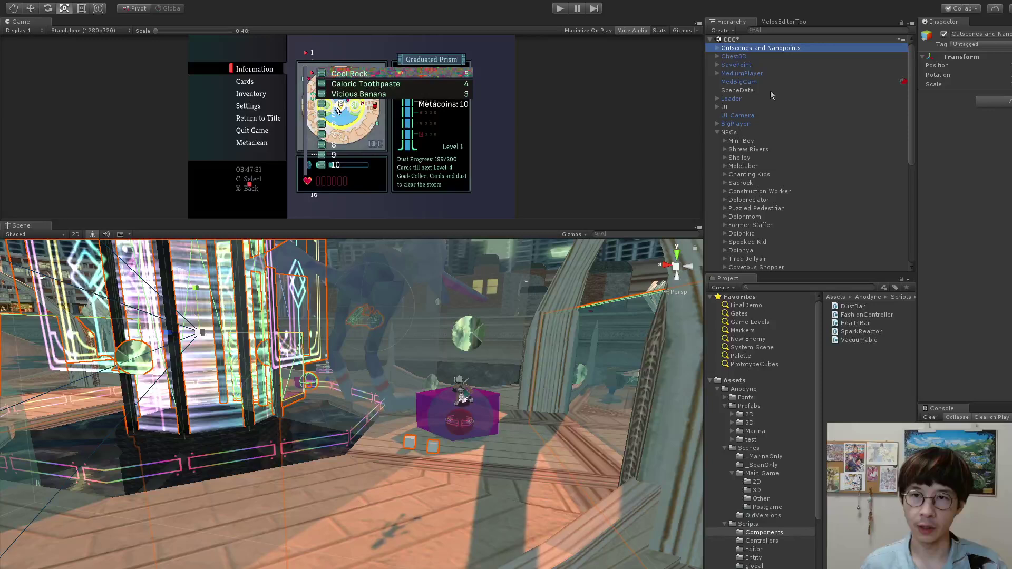
click(791, 287)
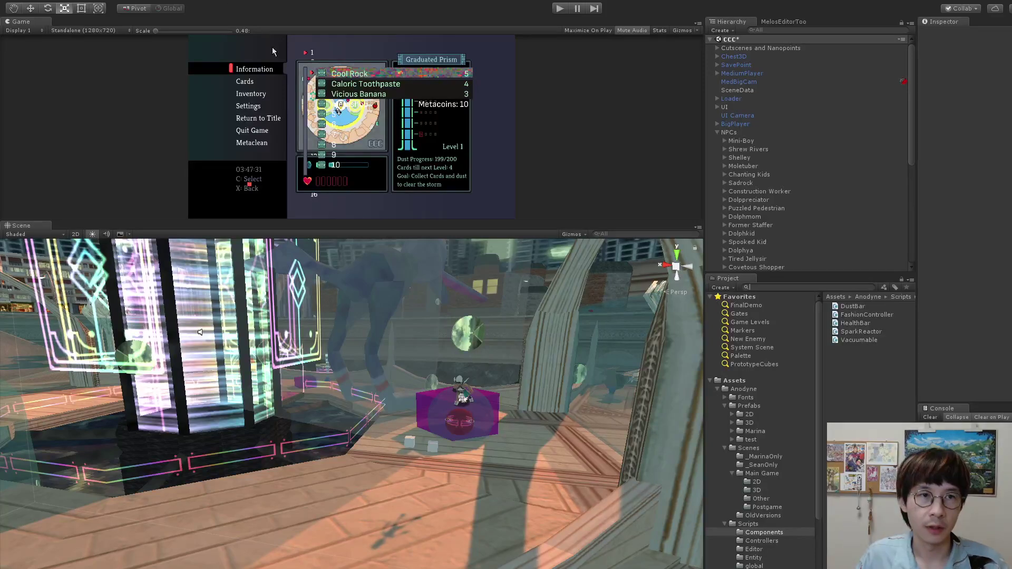
Open the Title scene from the Other folder under the Main Game scenes
click(755, 431)
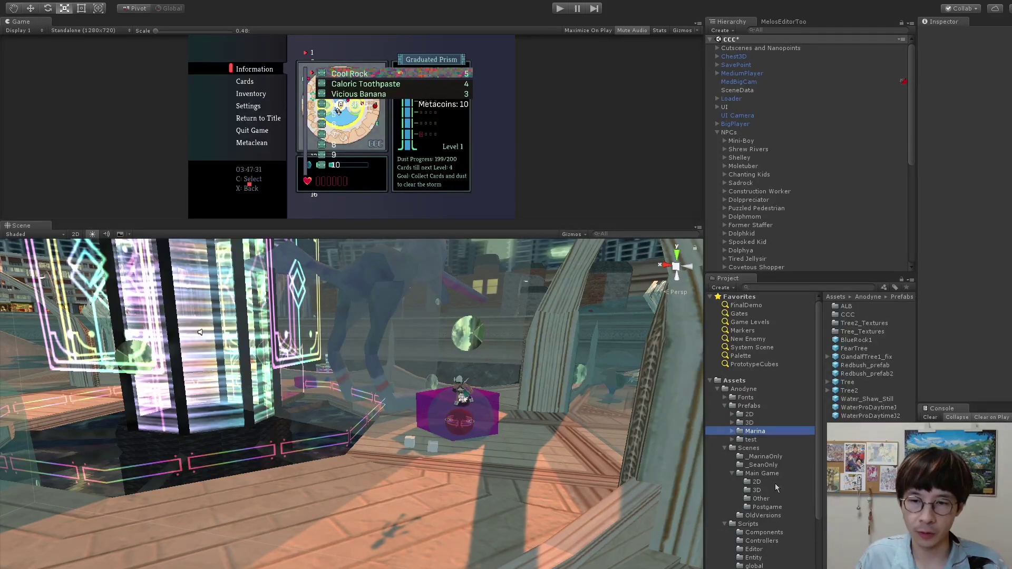
click(766, 474)
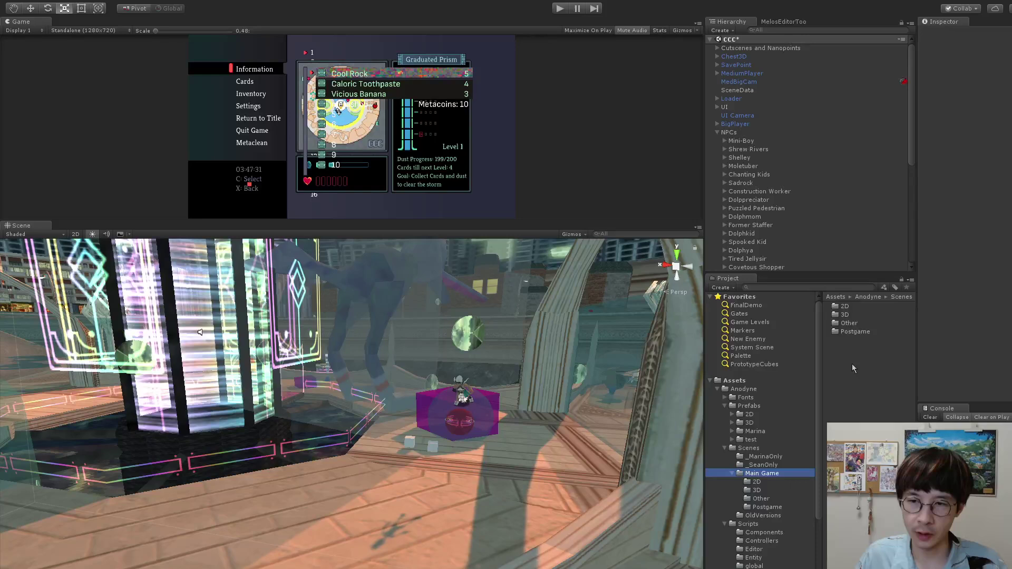
click(761, 497)
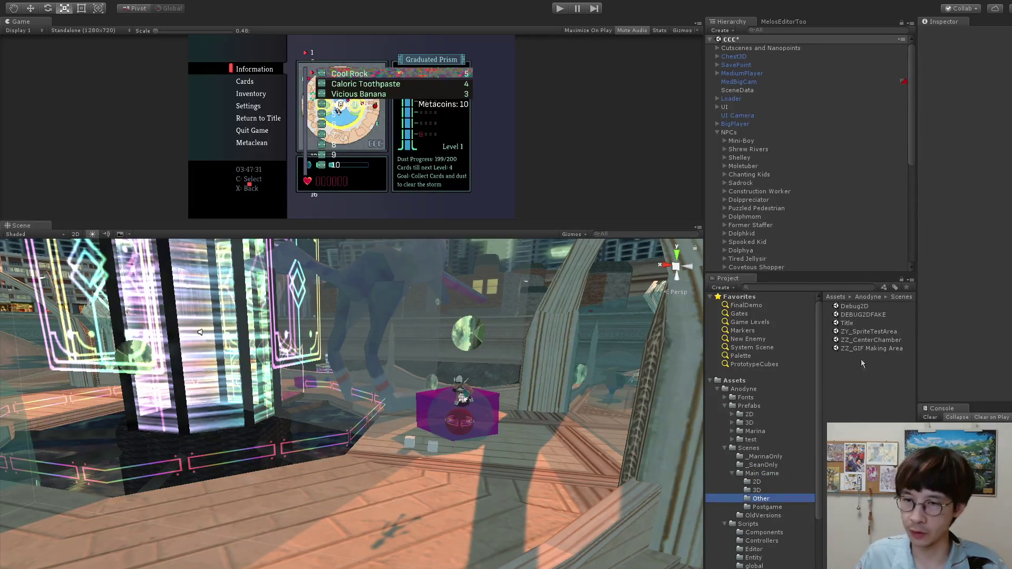
click(854, 322)
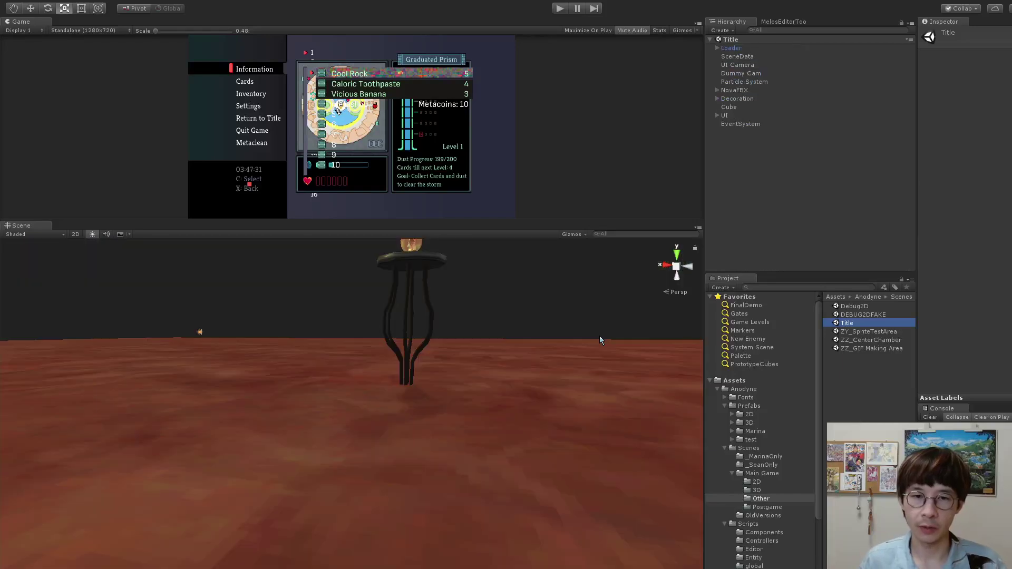
View the Title scene's egg on its pedestal, toggle the Scene view effects and back, and enlarge the Game view
right_drag(600, 337, 592, 258)
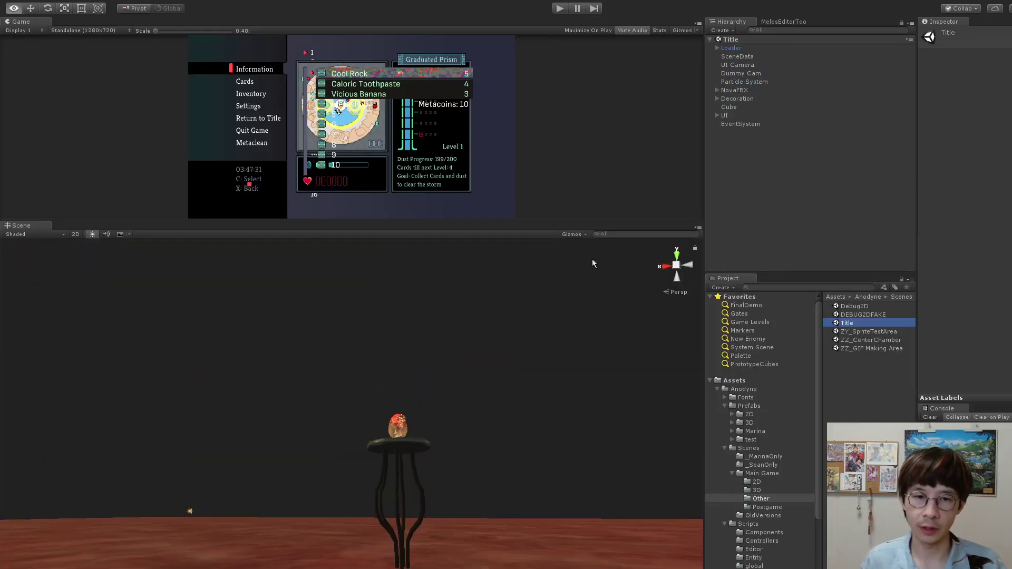
scroll(535, 322, up, 2)
key(Up)
key(Right)
alt+drag(547, 321, 129, 261)
click(120, 235)
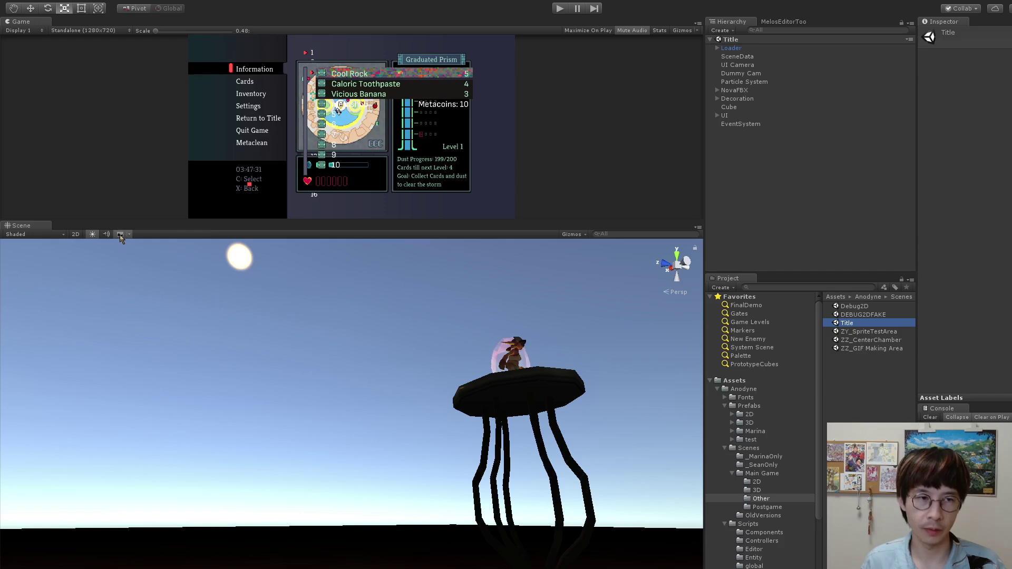
click(121, 235)
drag(186, 220, 232, 347)
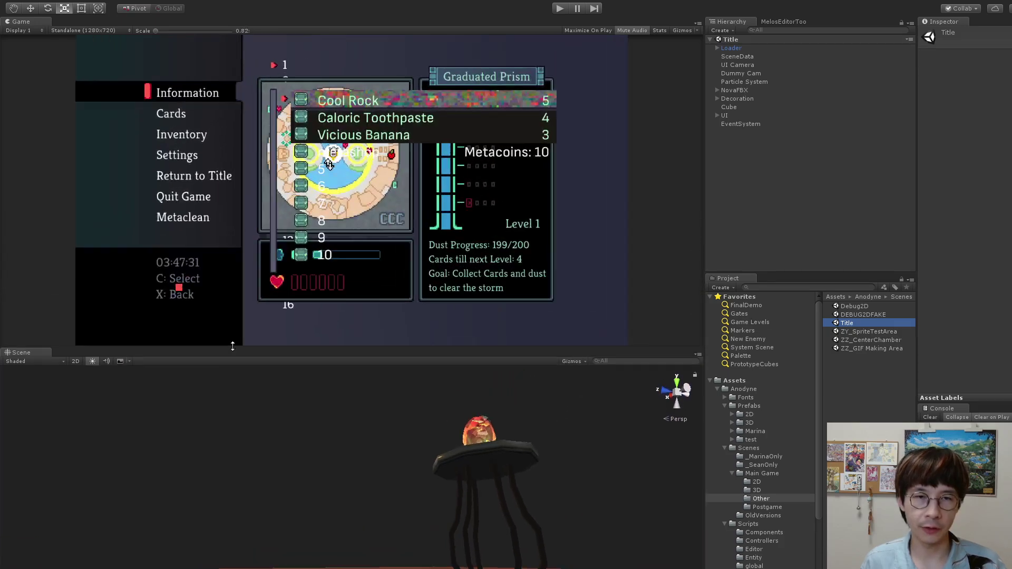
Run the Title scene in play mode, open the title menu and browse its entries as far as Load Game
click(558, 9)
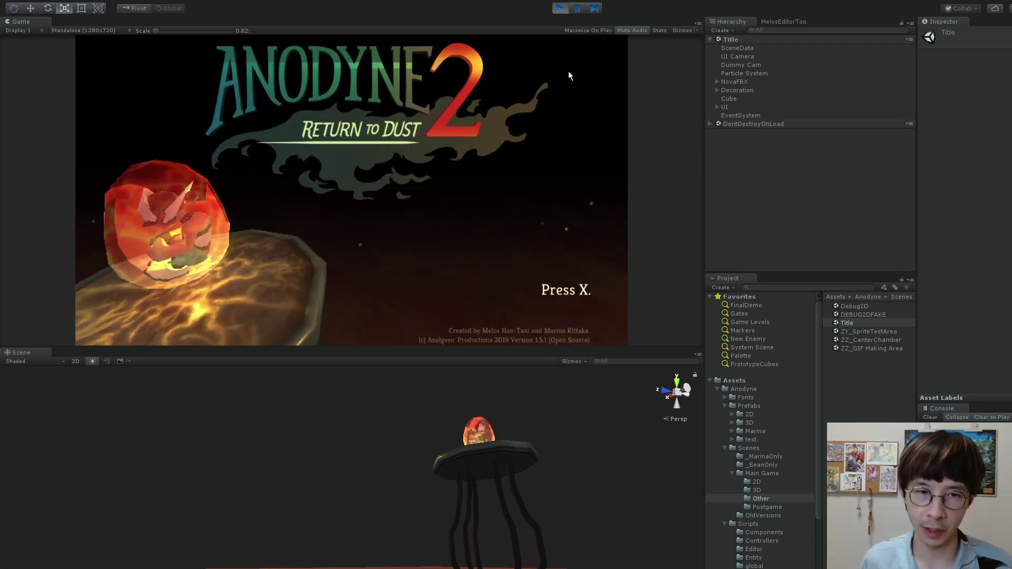
key(x)
key(Down)
key(Down)
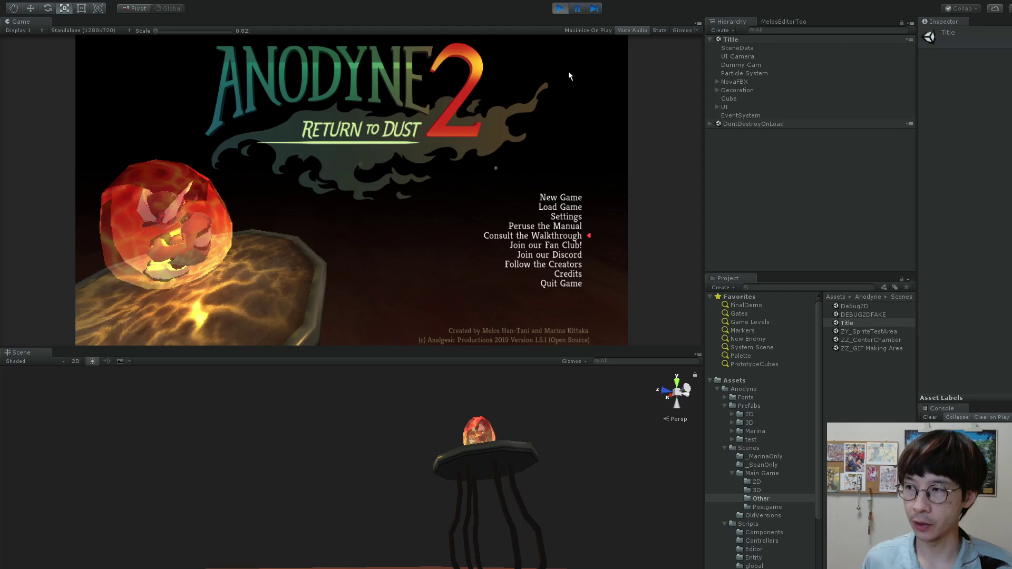
key(Up)
key(Up)
key(Up)
key(Up)
key(Down)
Check the Load Game and Settings entries of the title menu, and stop play mode
key(x)
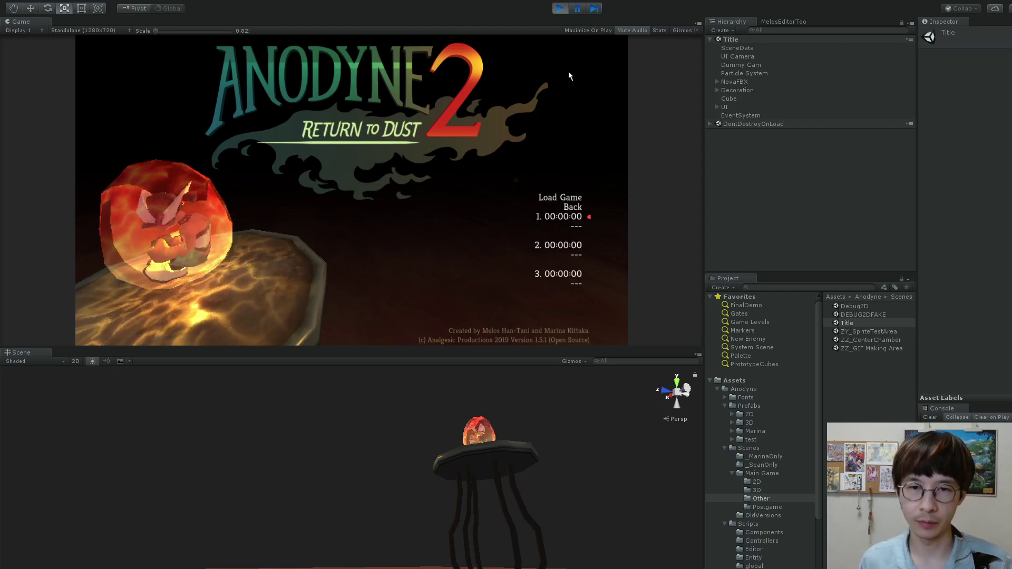
key(x)
key(Down)
key(x)
key(z)
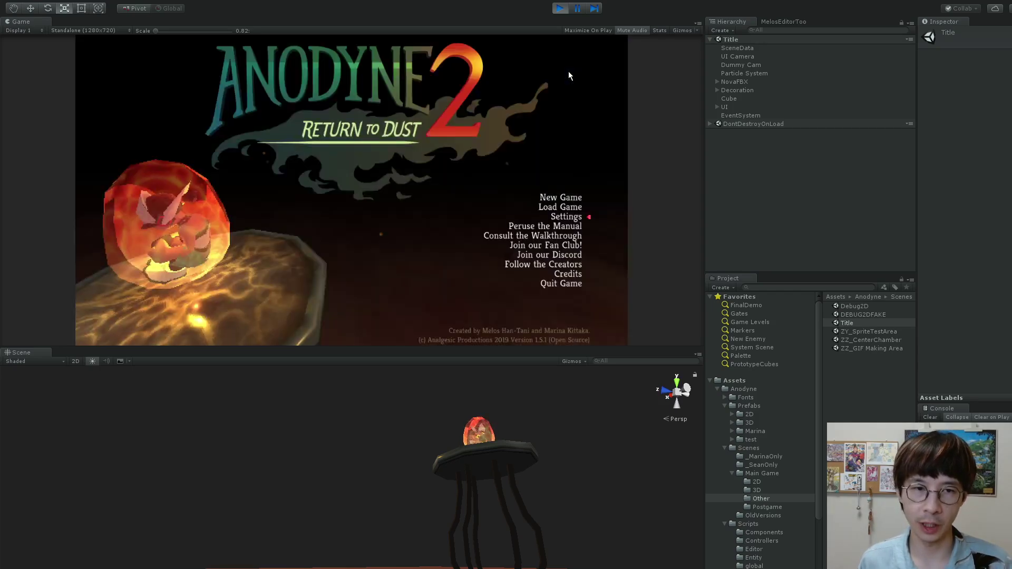
key(ctrl+p)
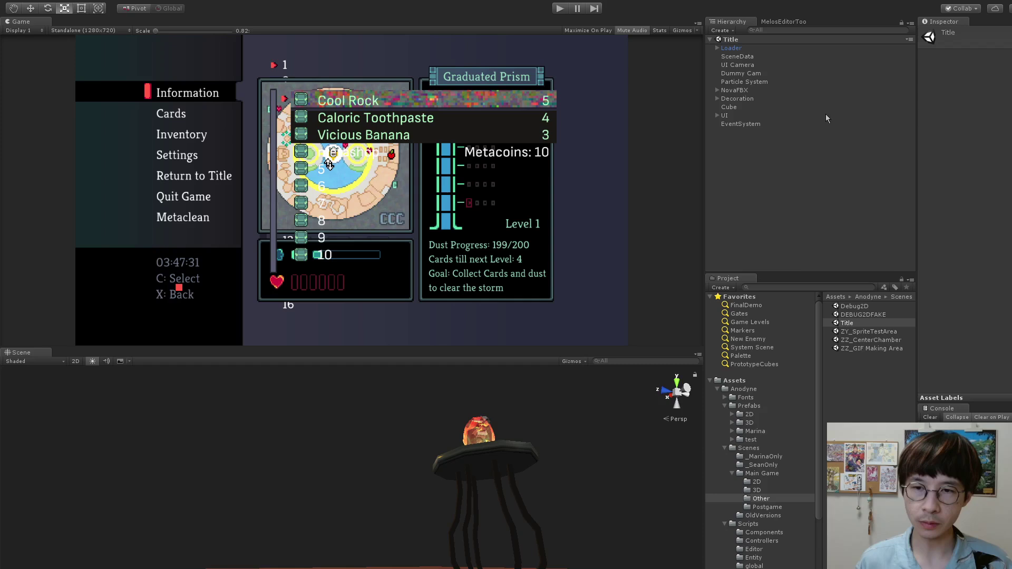
Search the project for "ccc t:scene", open the CCC scene, and enlarge the Scene view over its plaza
click(795, 285)
text(c)
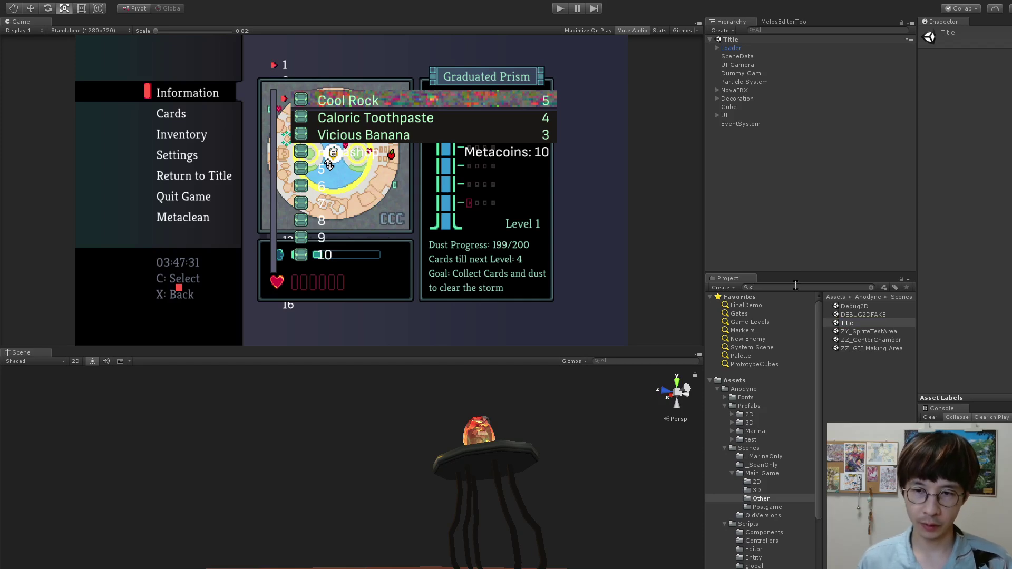
text(cc ti)
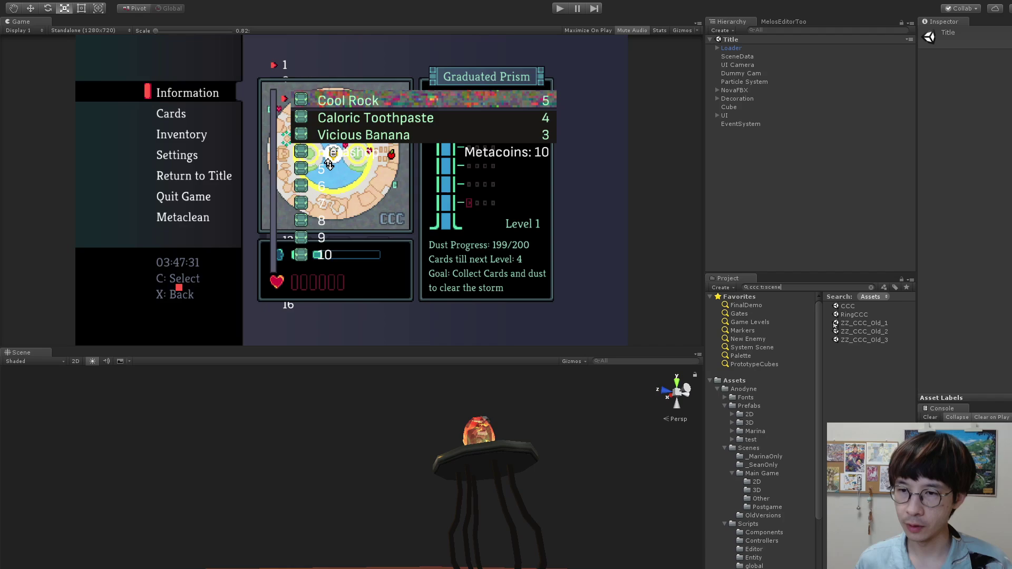
click(847, 306)
right_drag(525, 420, 376, 503)
drag(382, 345, 384, 273)
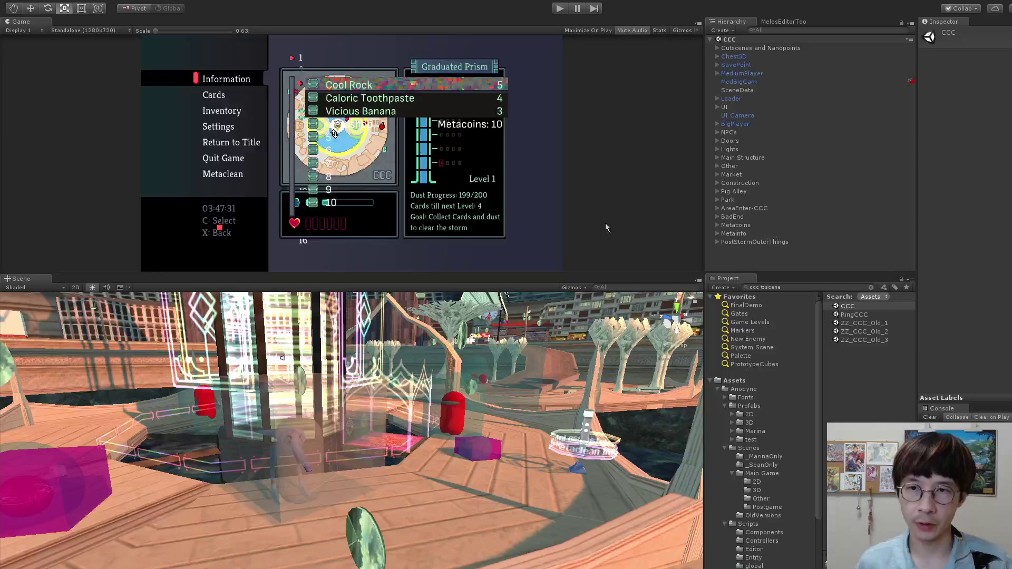
Select MediumPlayer in the CCC scene and view the central tower and the surrounding plaza from above
click(734, 75)
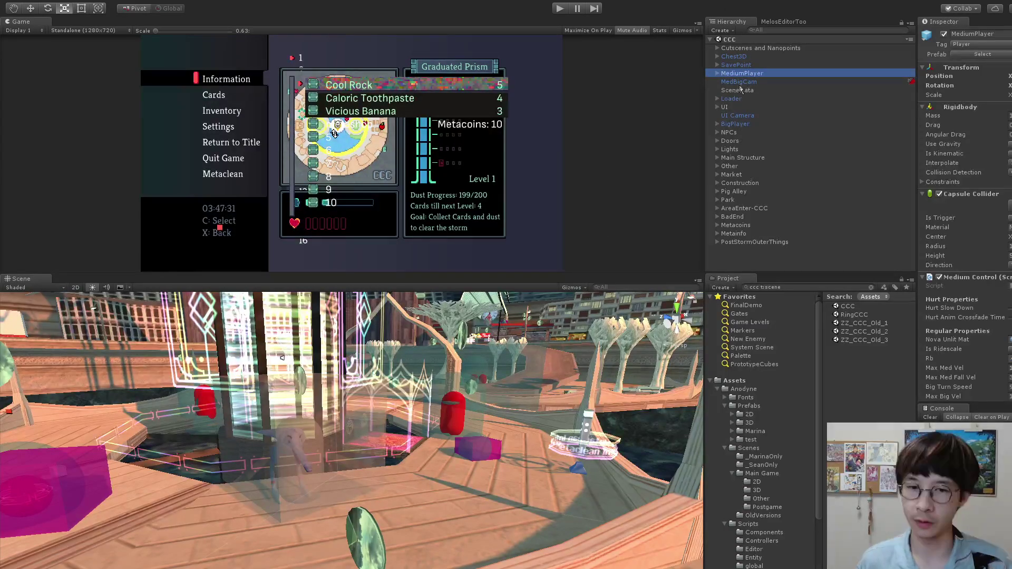
right_drag(605, 371, 449, 443)
key(w)
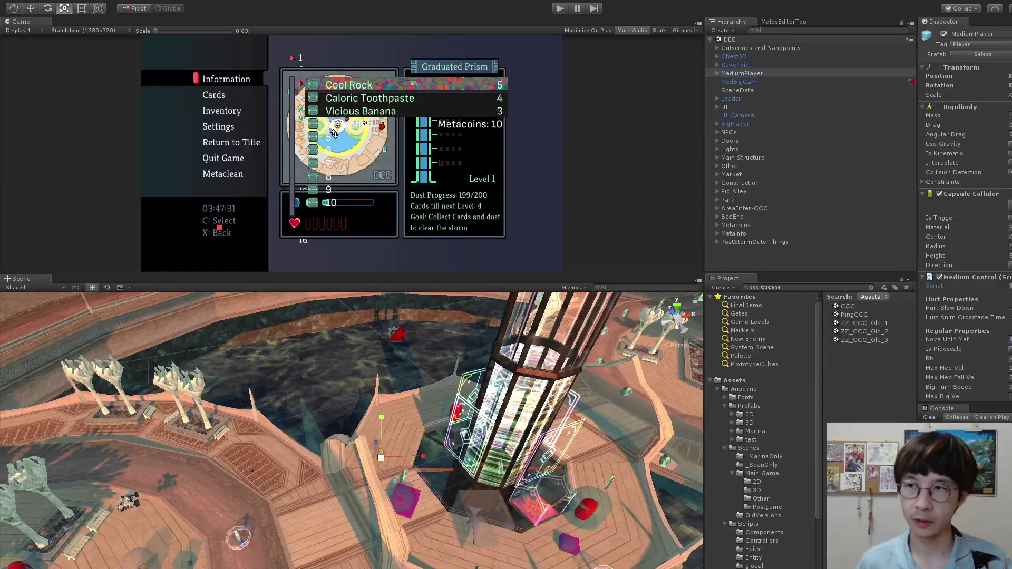
drag(1011, 76, 746, 51)
right_drag(528, 369, 517, 248)
Run the CCC scene in play mode, change the player into the car, and select its BigPlayer object
click(560, 9)
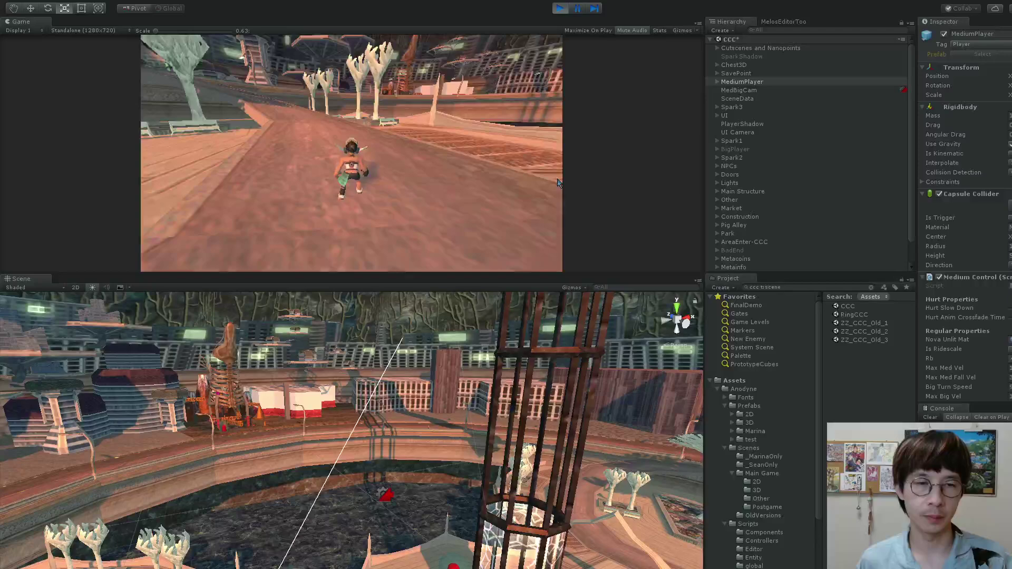
key(shift)
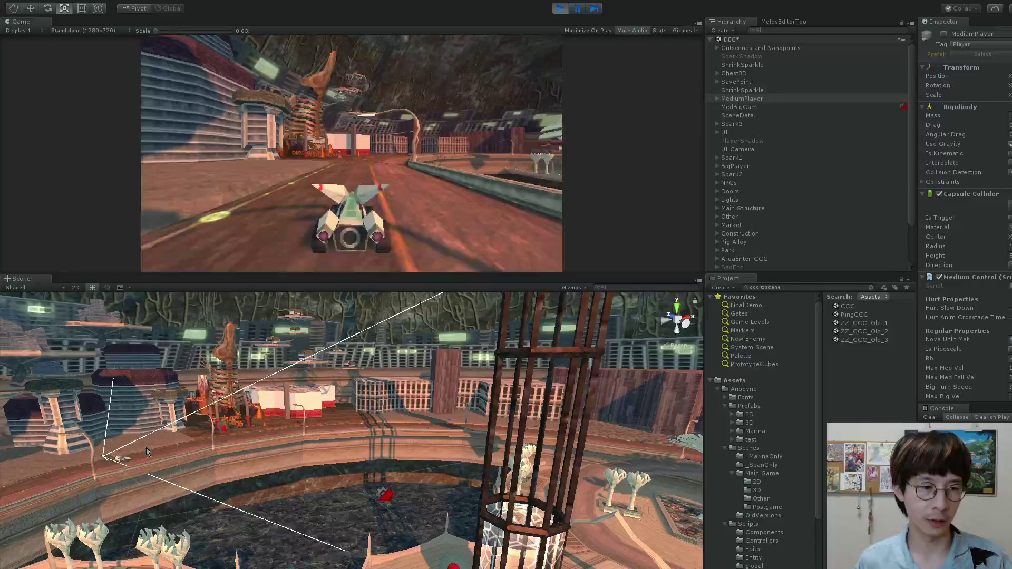
click(145, 456)
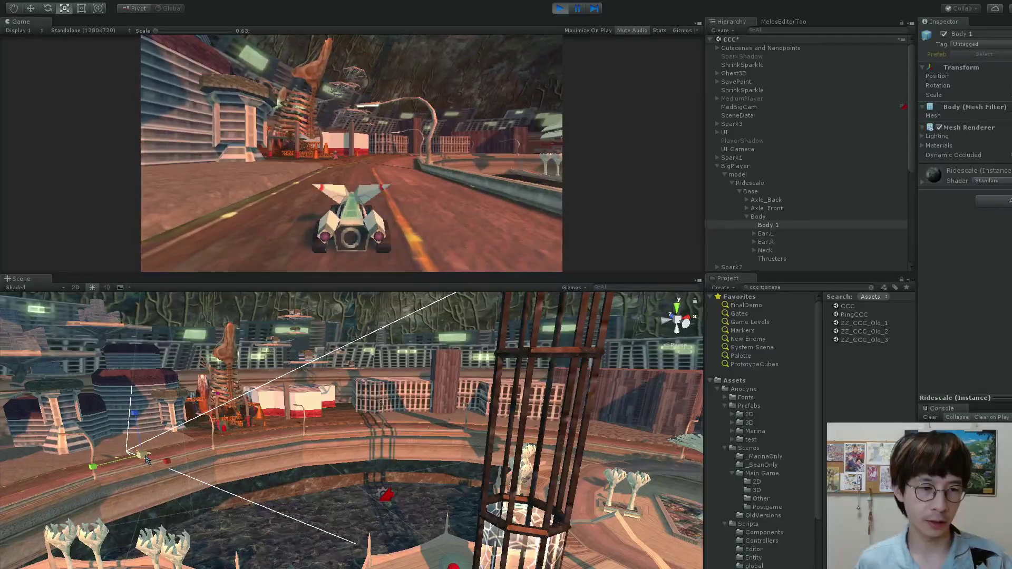
click(738, 166)
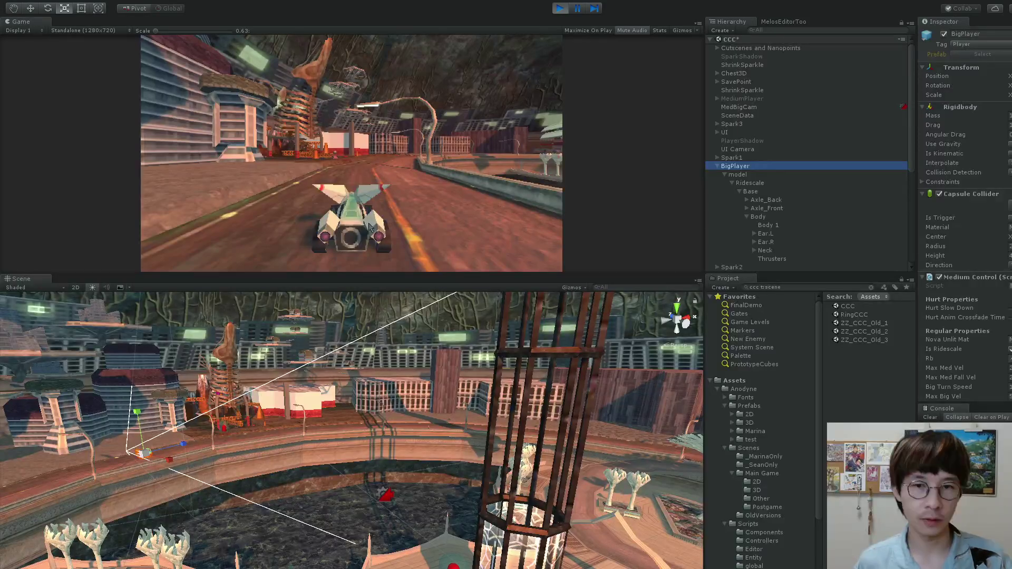
Try the Move tool on the BigPlayer car while the game runs, and stop play mode
click(540, 282)
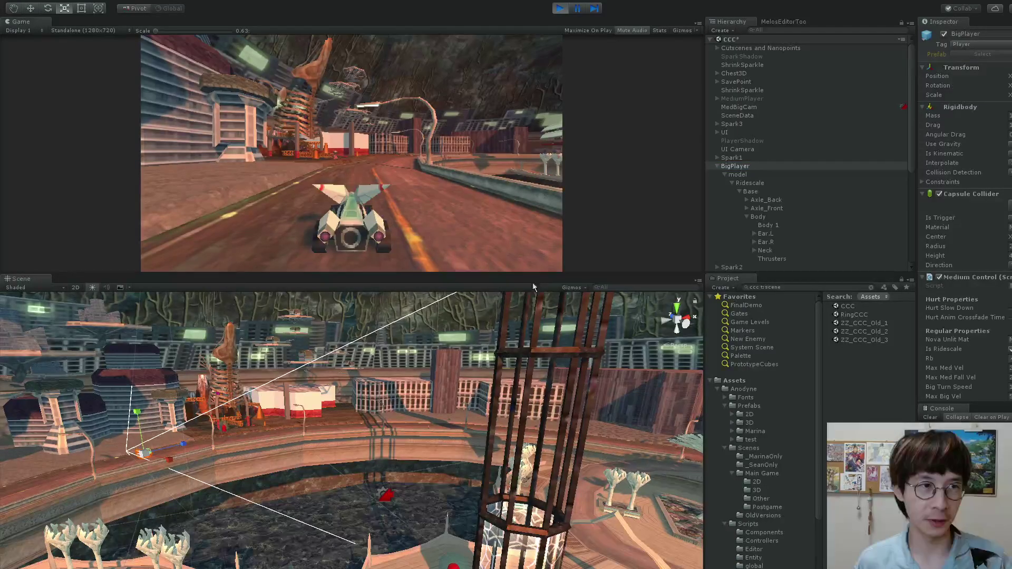
click(30, 9)
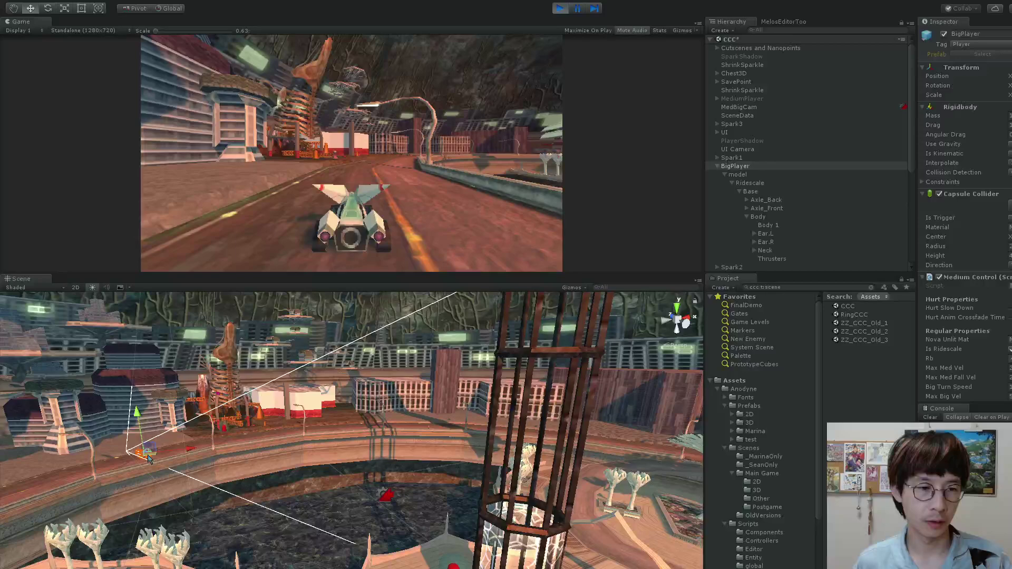
drag(152, 453, 276, 464)
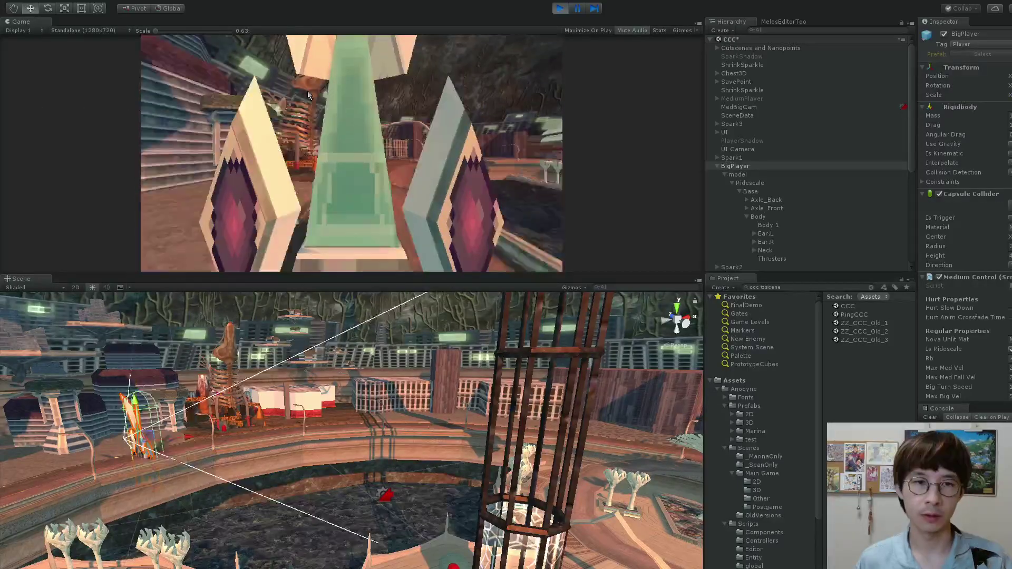
click(563, 10)
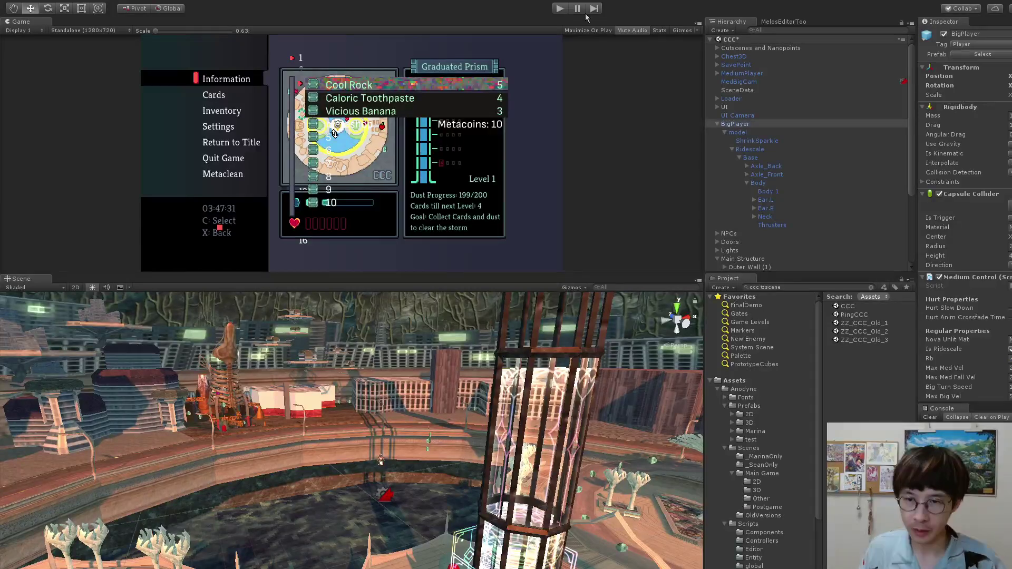
Place the EggBouncer prefab from the 3D prefabs folder on the road of the CCC scene and frame it
scroll(775, 158, down, 4)
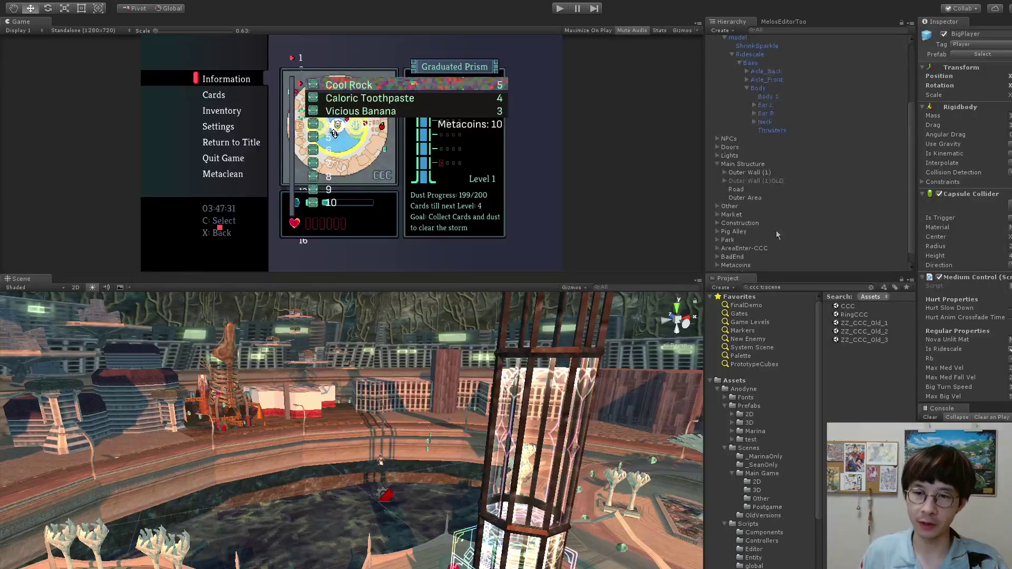
scroll(777, 235, up, 4)
click(750, 407)
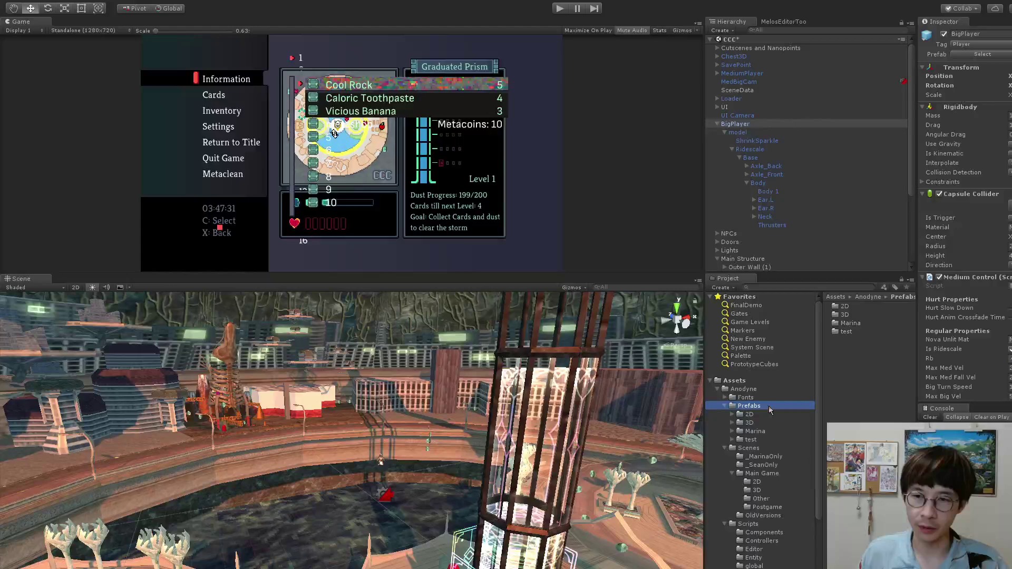
double_click(860, 315)
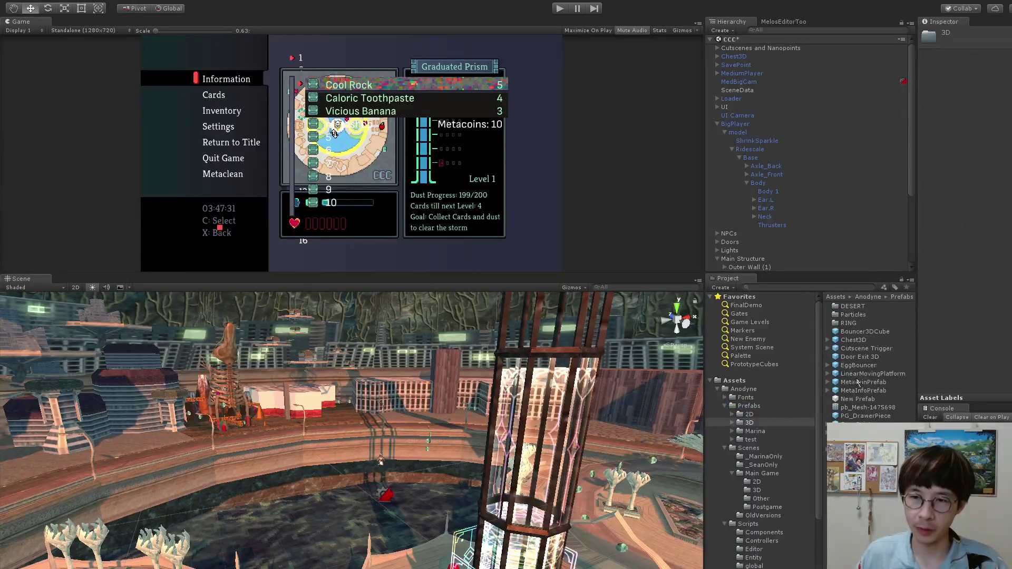
drag(855, 363, 338, 428)
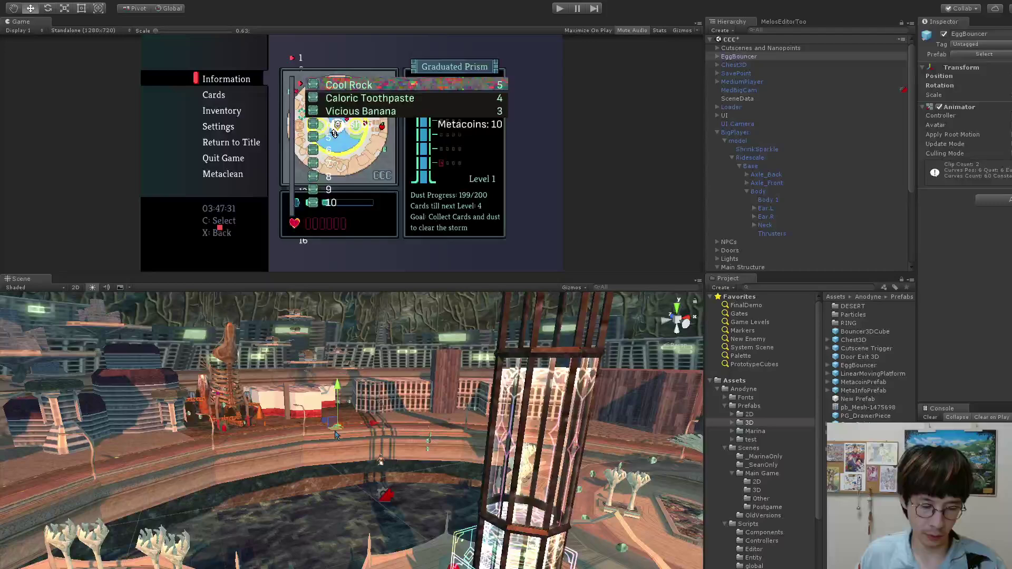
key(f)
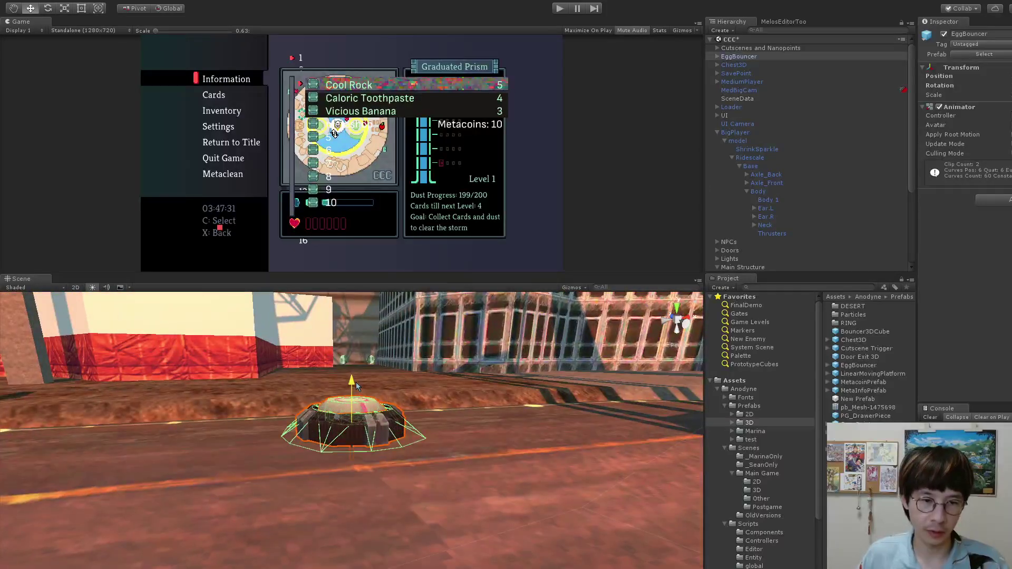
View the ceiling opening above the tower and the whole CCC level from outside
right_drag(359, 396, 657, 232)
scroll(376, 404, up, 2)
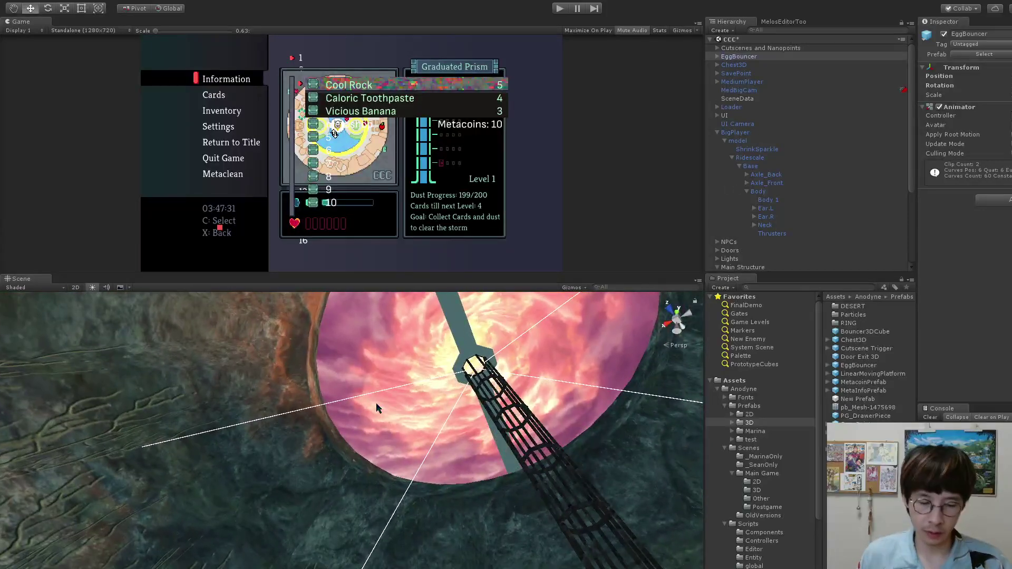
right_drag(376, 408, 417, 542)
right_drag(457, 460, 676, 514)
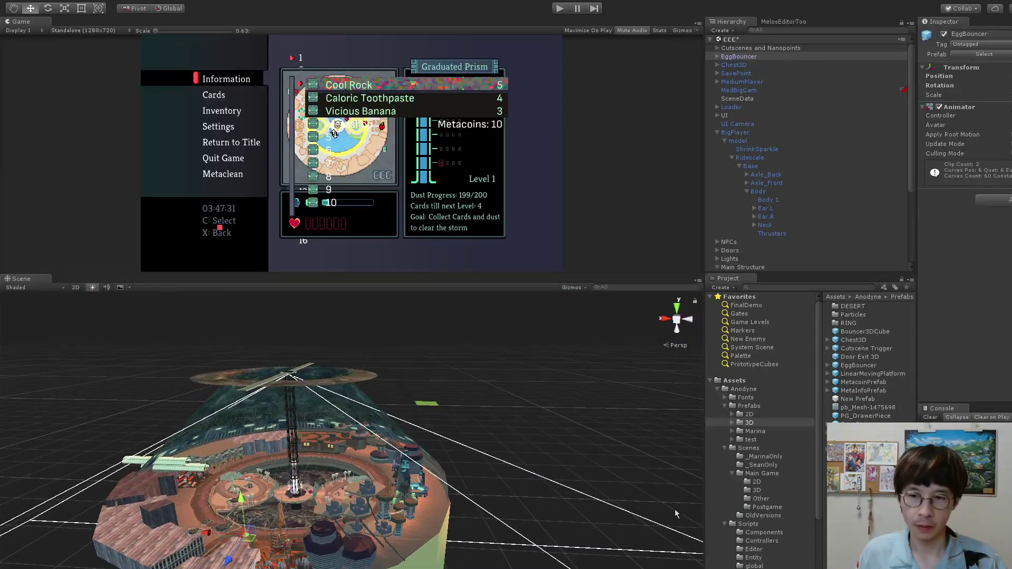
Open the RingCCC scene from the Main Game 3D scenes folder and view its crater and bridge from above
click(757, 490)
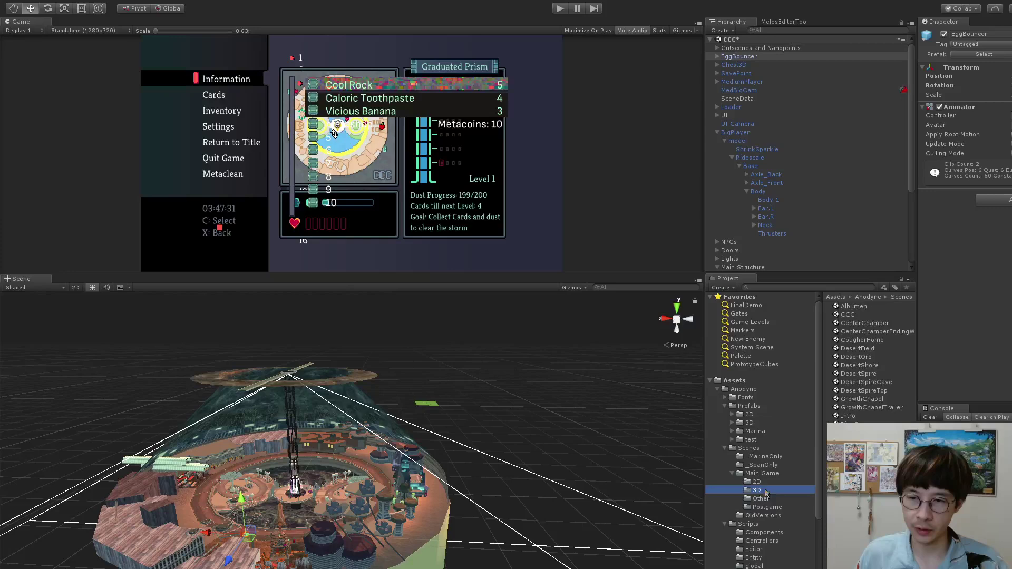
click(848, 432)
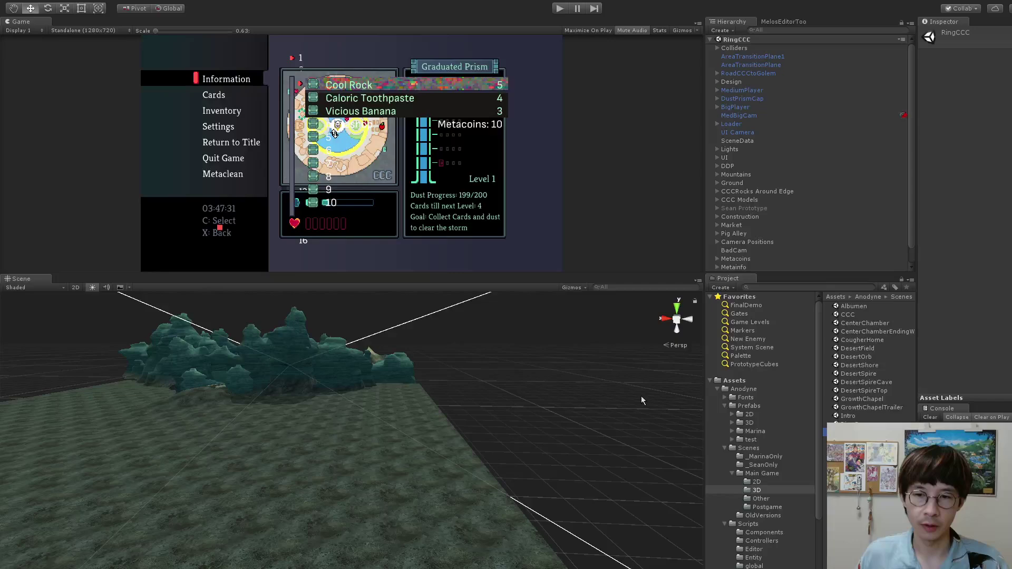
right_drag(622, 393, 515, 347)
alt+drag(534, 367, 549, 471)
scroll(549, 470, up, 3)
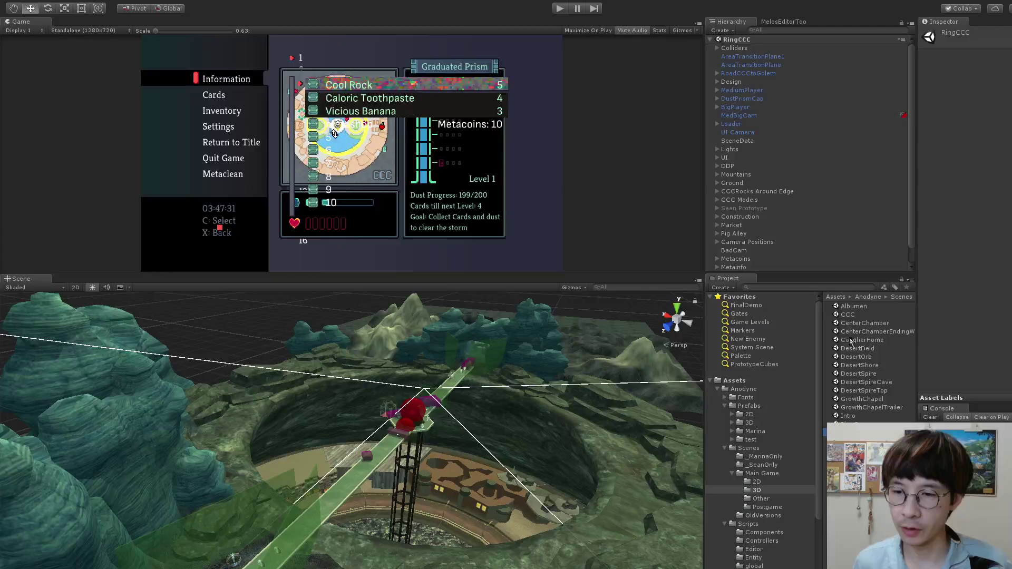
Open the NanoFantasy scene from the Main Game 2D scenes folder
click(797, 482)
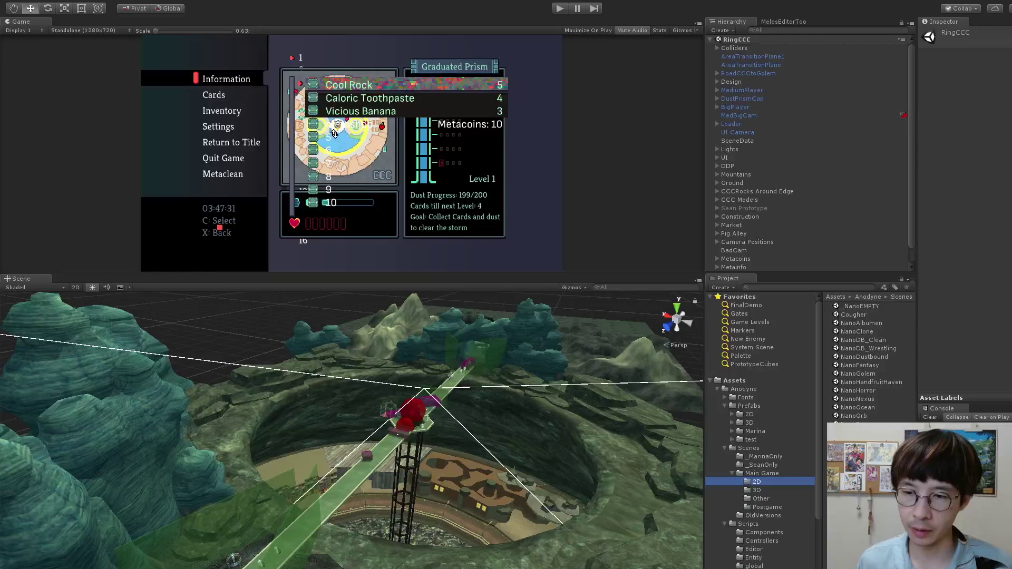
click(854, 475)
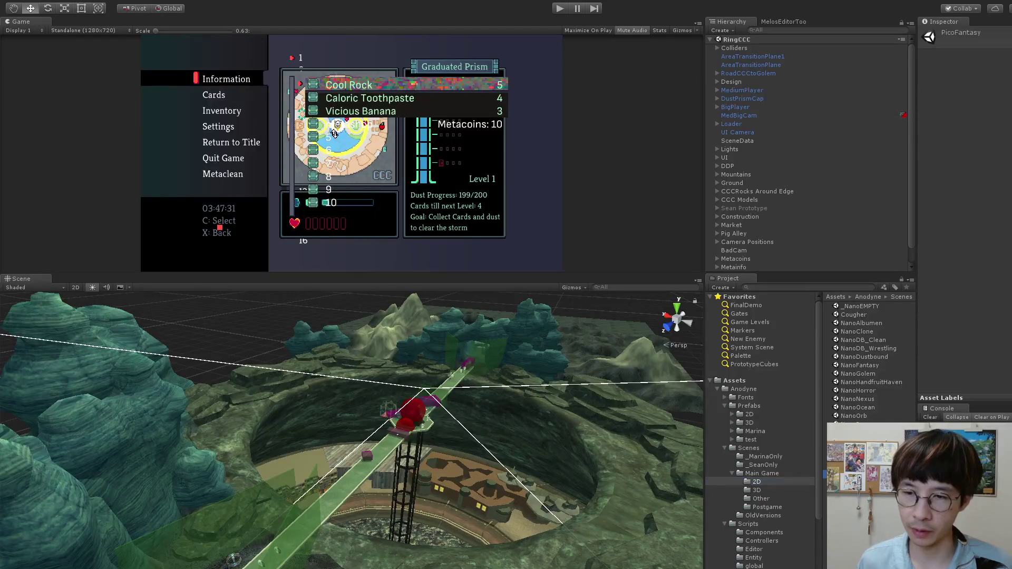
click(855, 366)
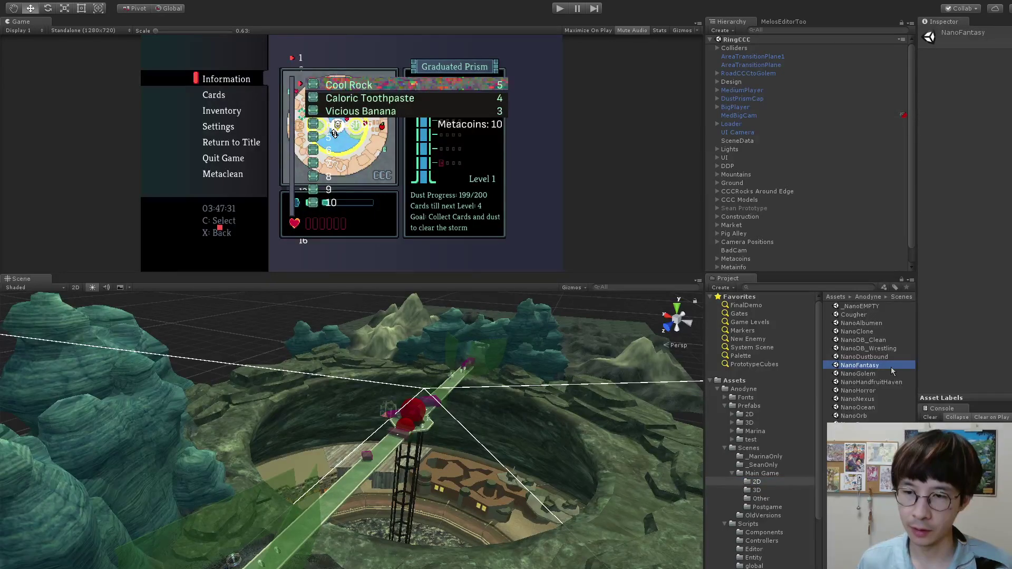
double_click(892, 368)
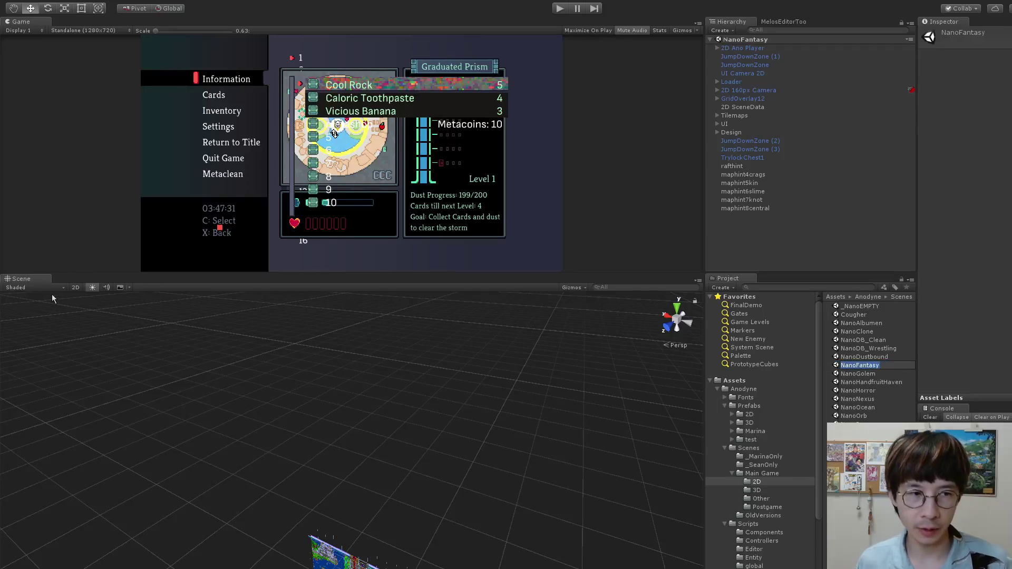
Switch the Scene view to 2D, frame 2D Ano Player, and look over the map around it
click(76, 288)
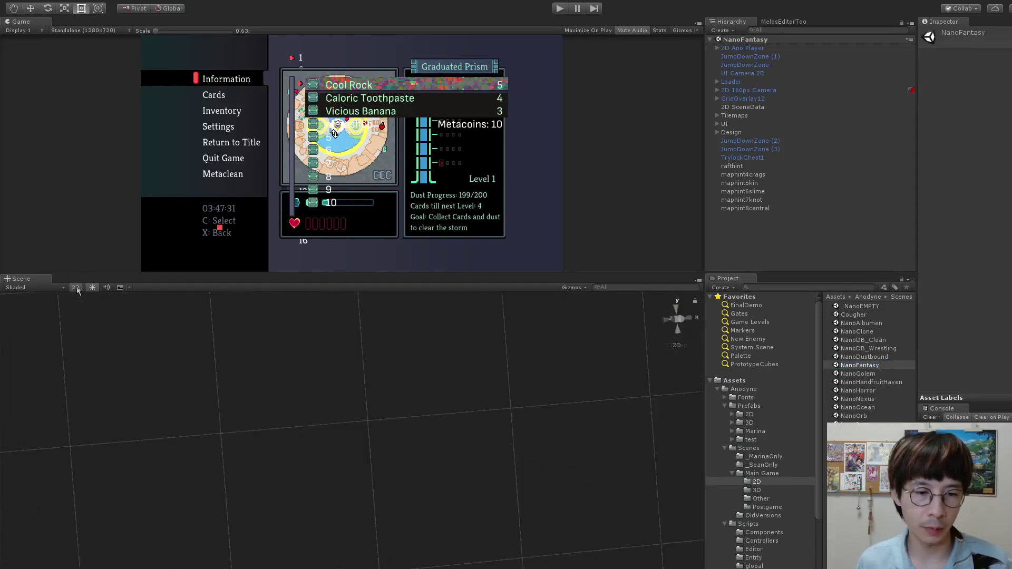
double_click(814, 47)
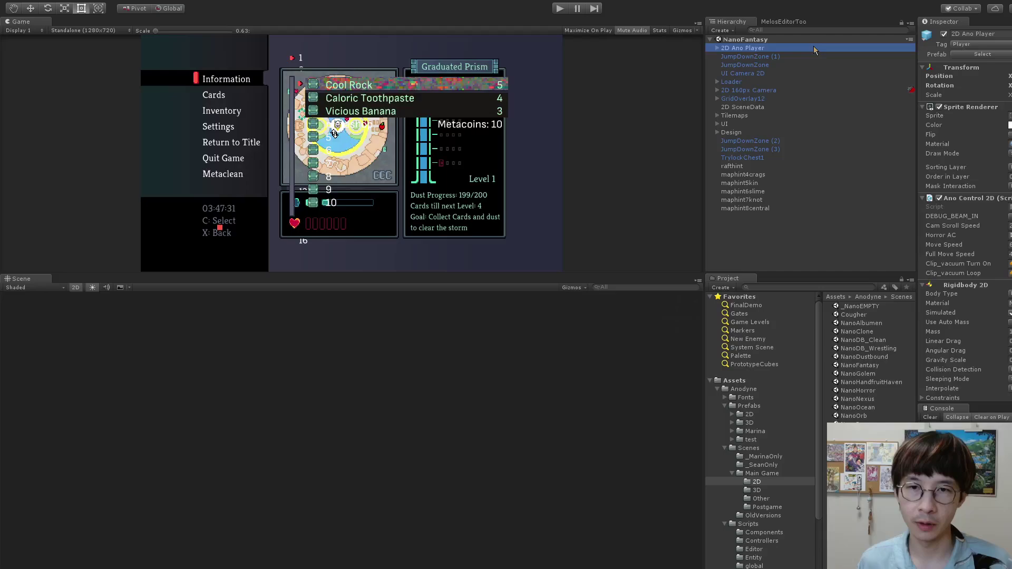
scroll(464, 369, down, 10)
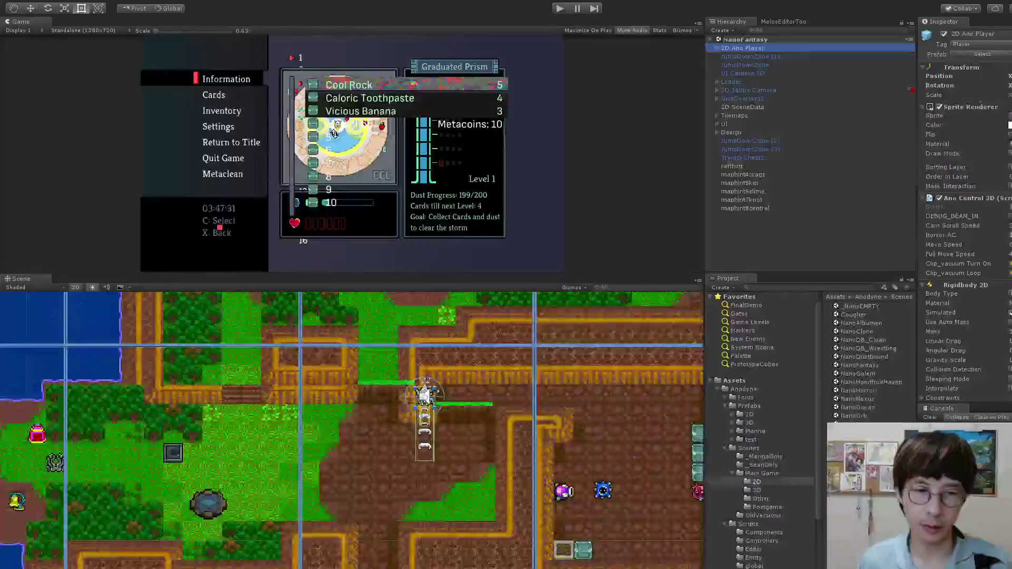
middle_drag(463, 369, 510, 386)
scroll(513, 398, down, 4)
middle_drag(531, 349, 443, 280)
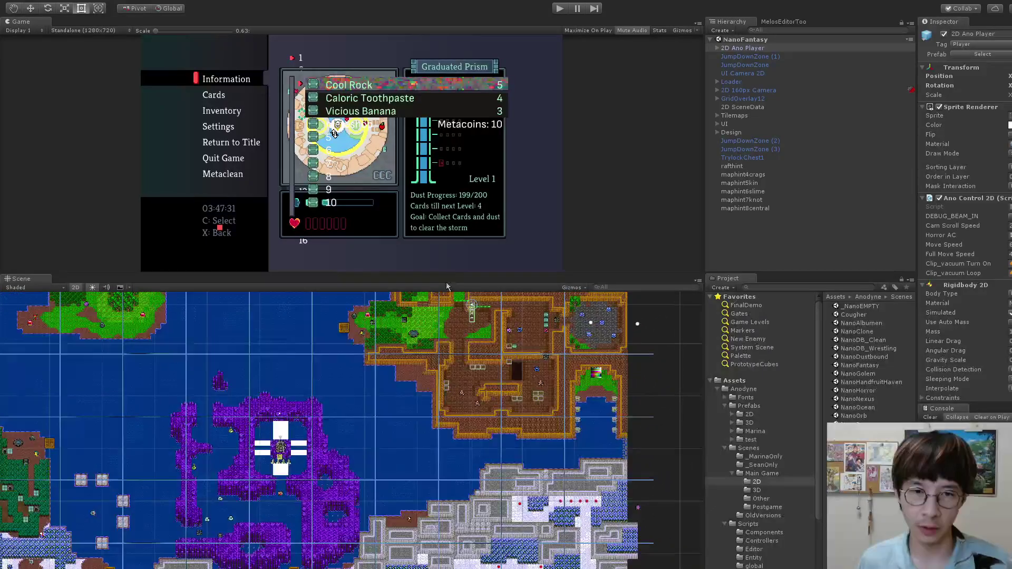
Enlarge the Scene view, select the Adv1 character on the map's southern path, and examine its Dialogue Ano 2 script
drag(455, 273, 456, 135)
middle_drag(485, 268, 465, 91)
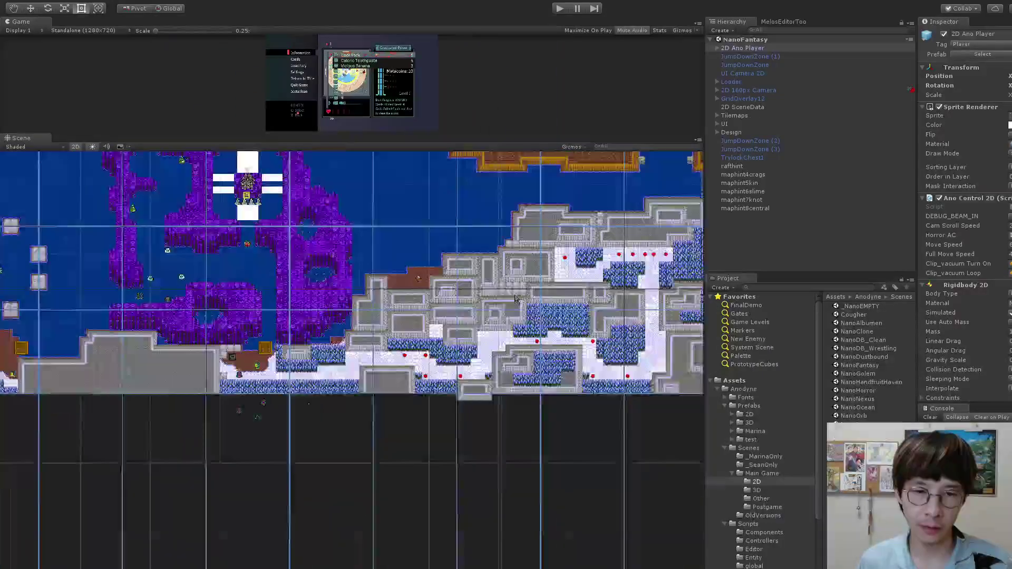
scroll(444, 311, up, 3)
scroll(232, 375, up, 2)
middle_drag(177, 413, 221, 364)
key(t)
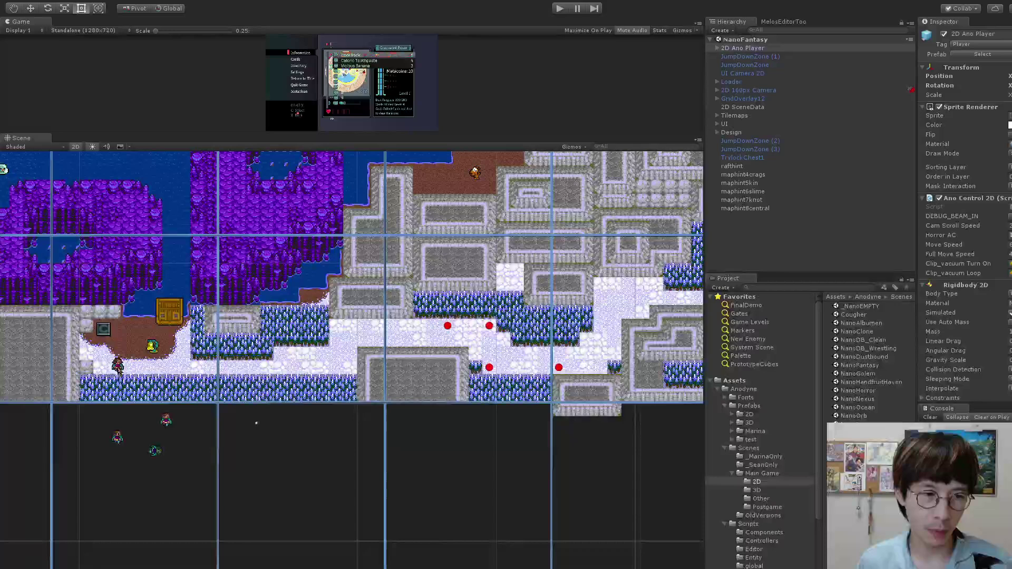
click(117, 364)
scroll(780, 200, down, 5)
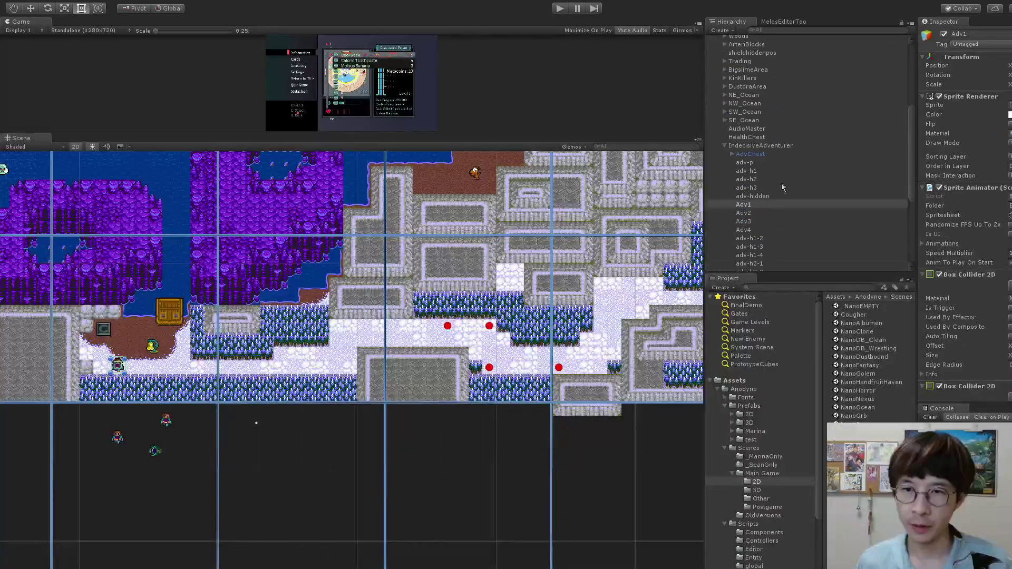
scroll(790, 151, up, 1)
scroll(985, 163, down, 15)
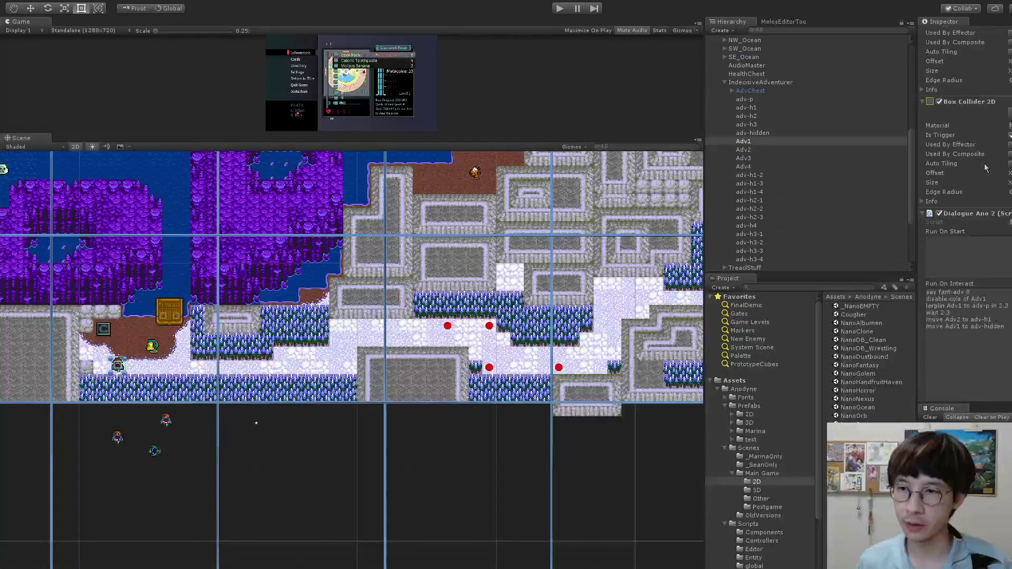
Compare the Run On Interact dialogue commands of Adv2, Adv3 and Adv4
click(807, 152)
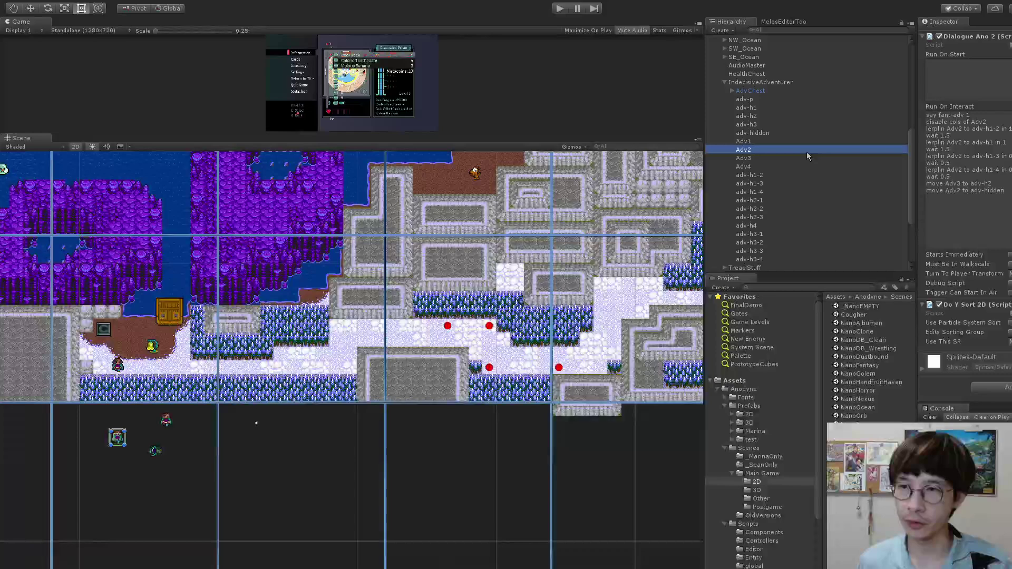
key(Down)
key(Down)
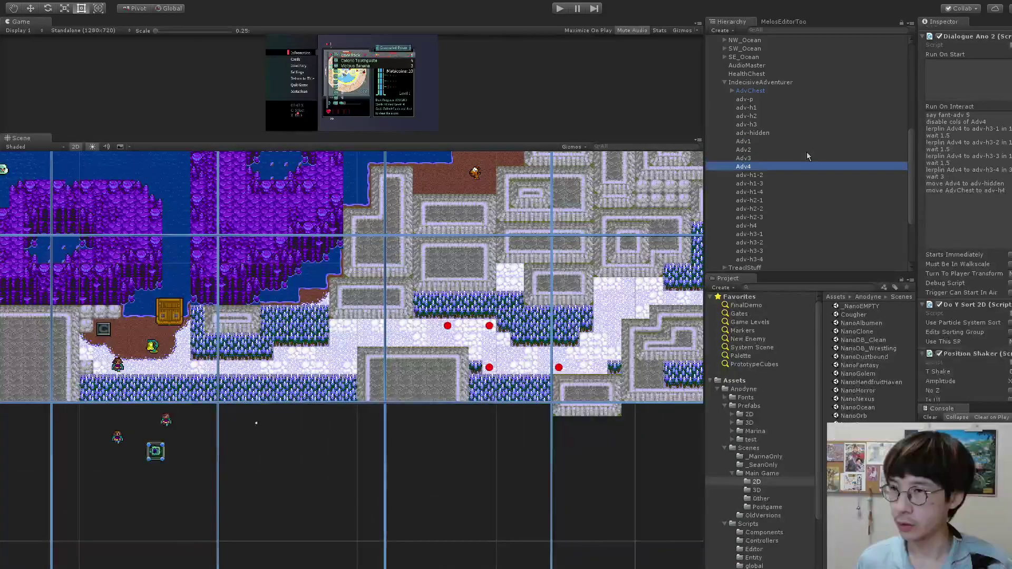
key(Up)
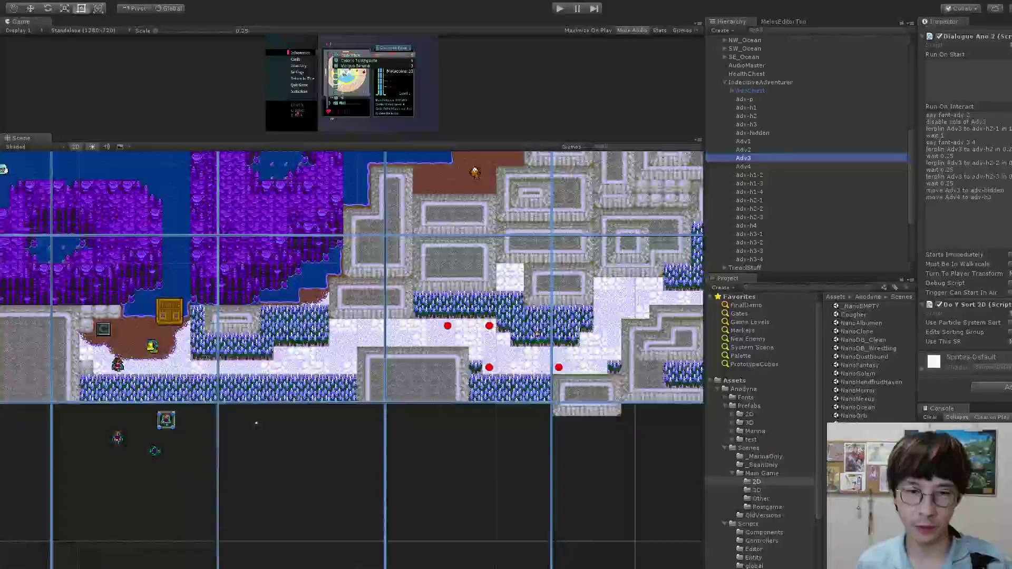
Look over the NanoFantasy tilemap, from the southern crags to the islands in the north
middle_drag(493, 334, 318, 335)
middle_drag(504, 301, 217, 322)
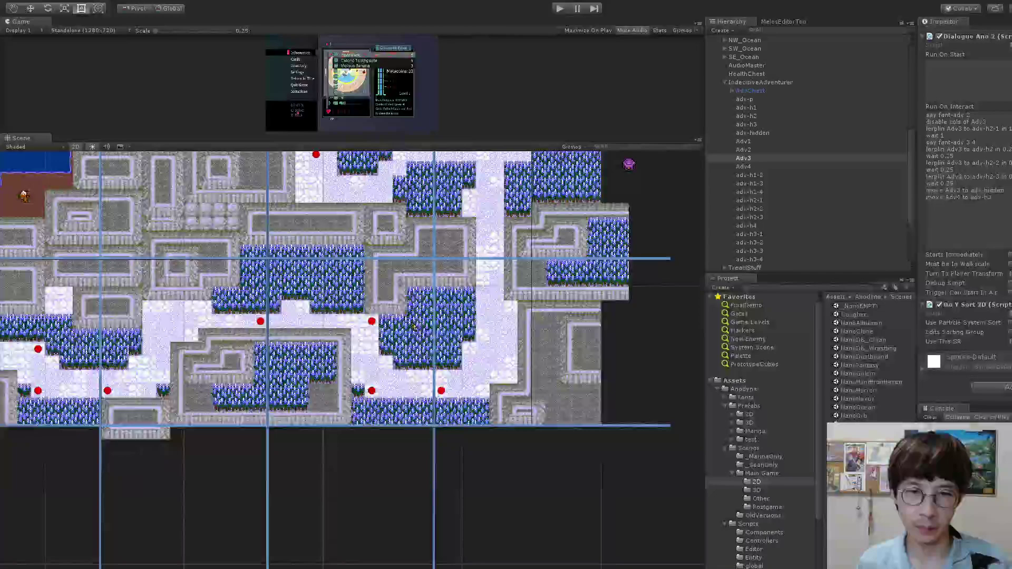
middle_drag(414, 222, 544, 376)
middle_drag(169, 307, 427, 316)
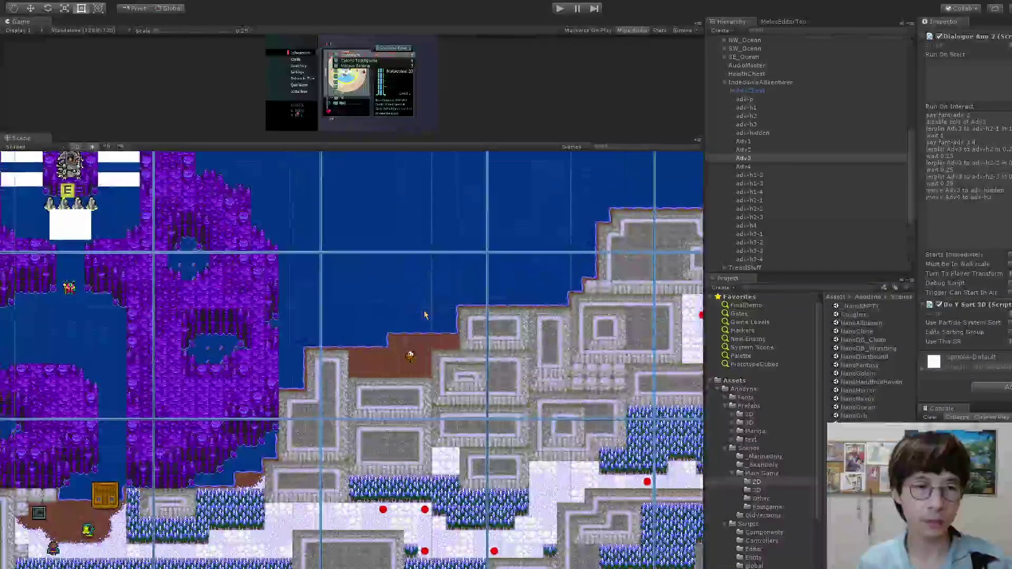
middle_drag(224, 294, 454, 347)
scroll(350, 320, down, 6)
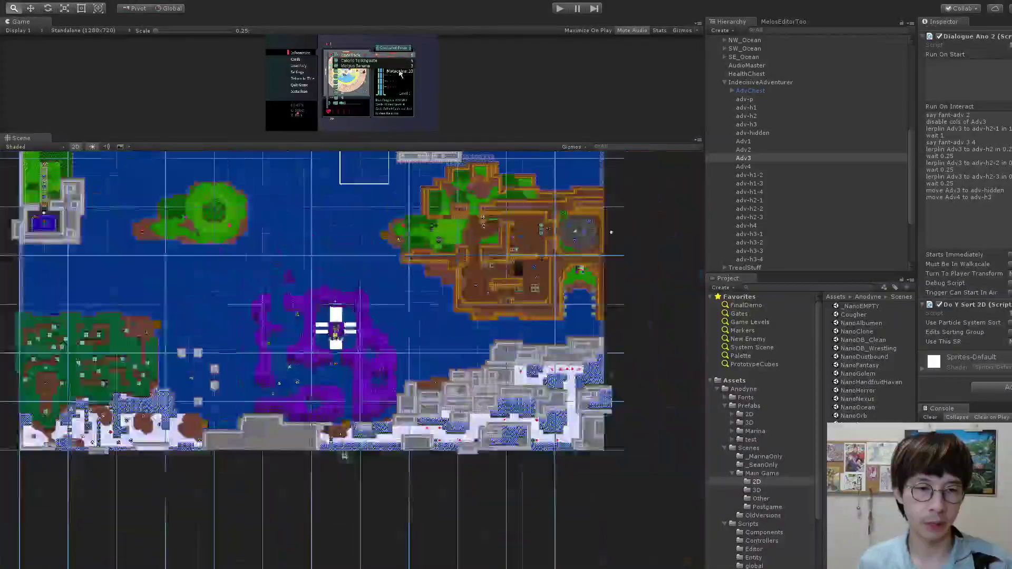
middle_drag(390, 338, 424, 440)
middle_drag(436, 325, 441, 350)
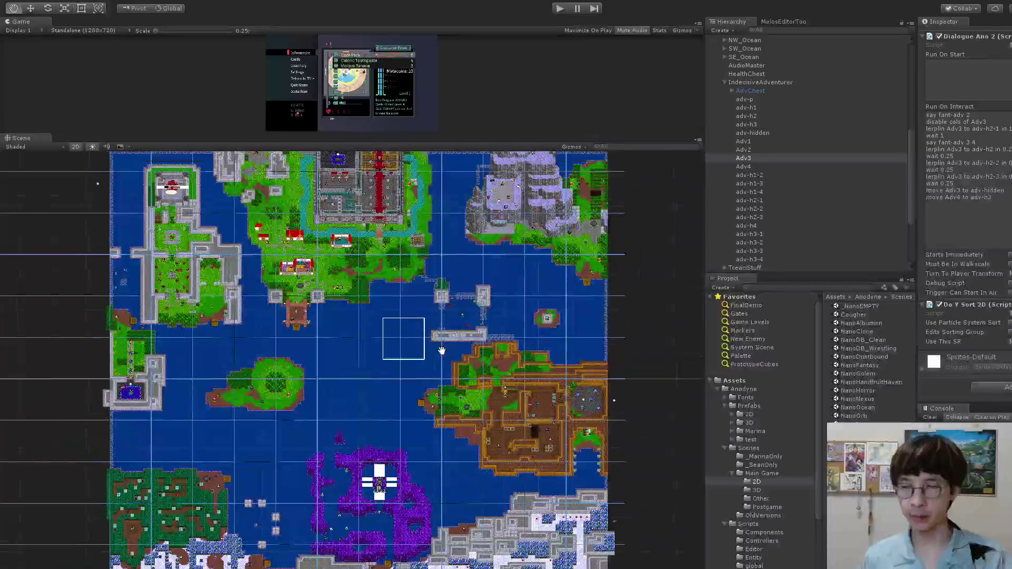